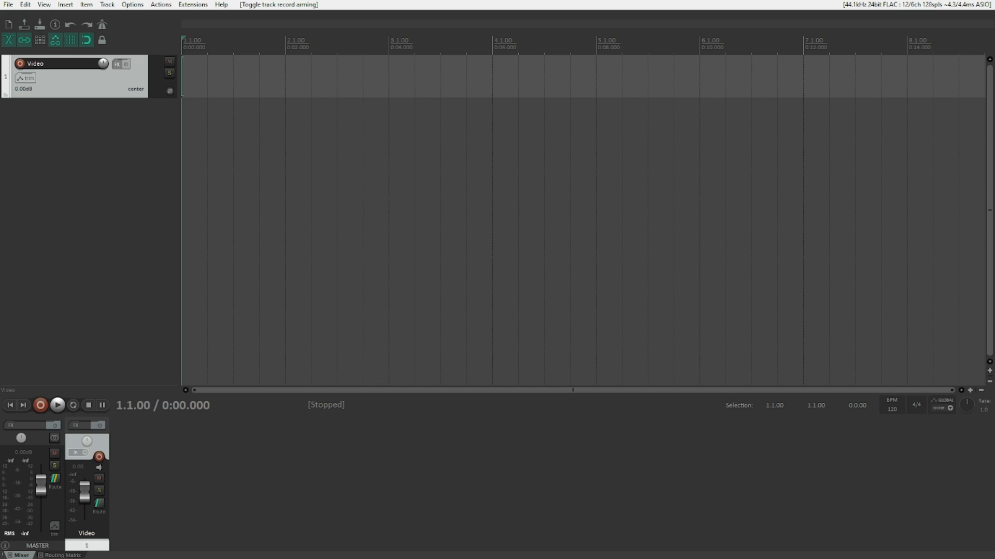
Step: Add the Video processor effect to the Video track
{"action": "key", "text": "f"}
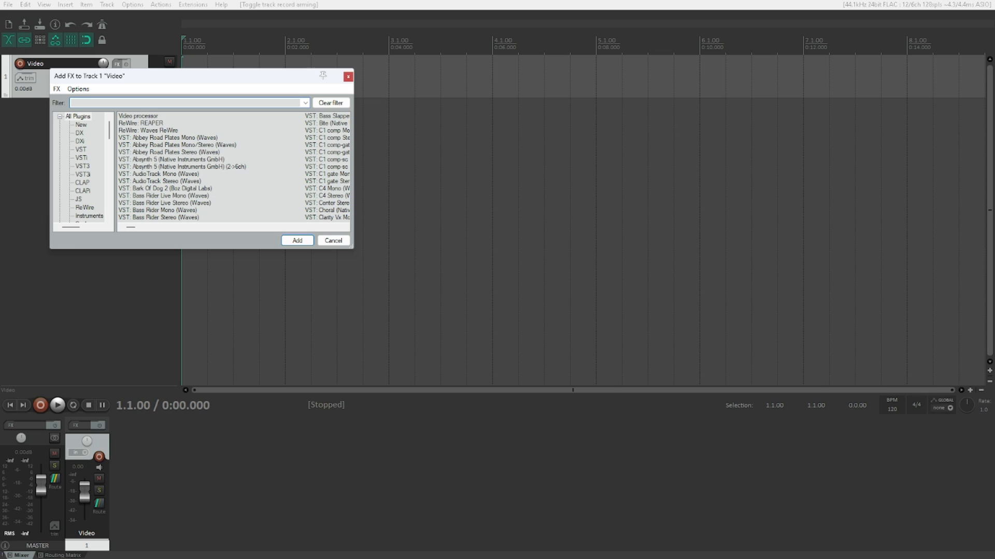
{"action": "type", "text": "video"}
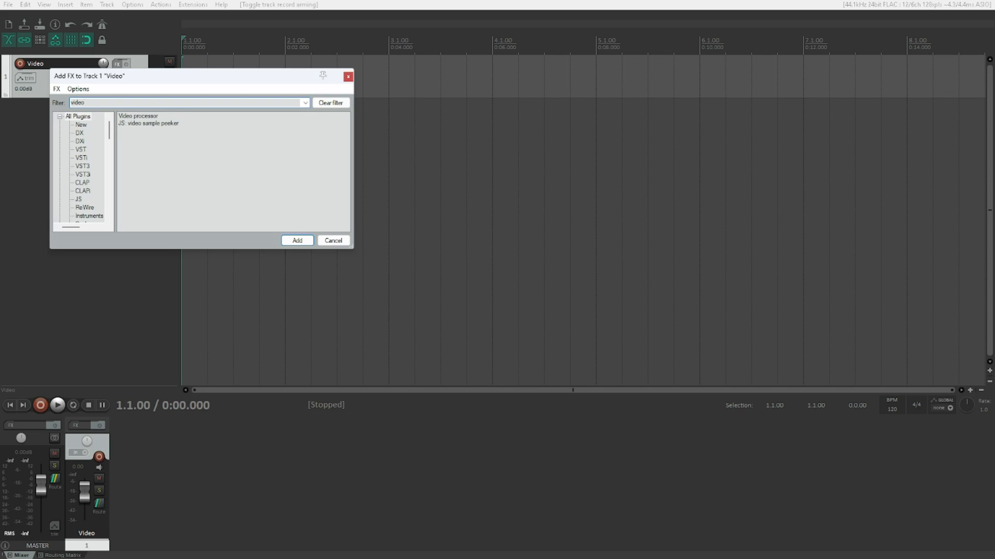
{"action": "left_click", "coordinate": [139, 116]}
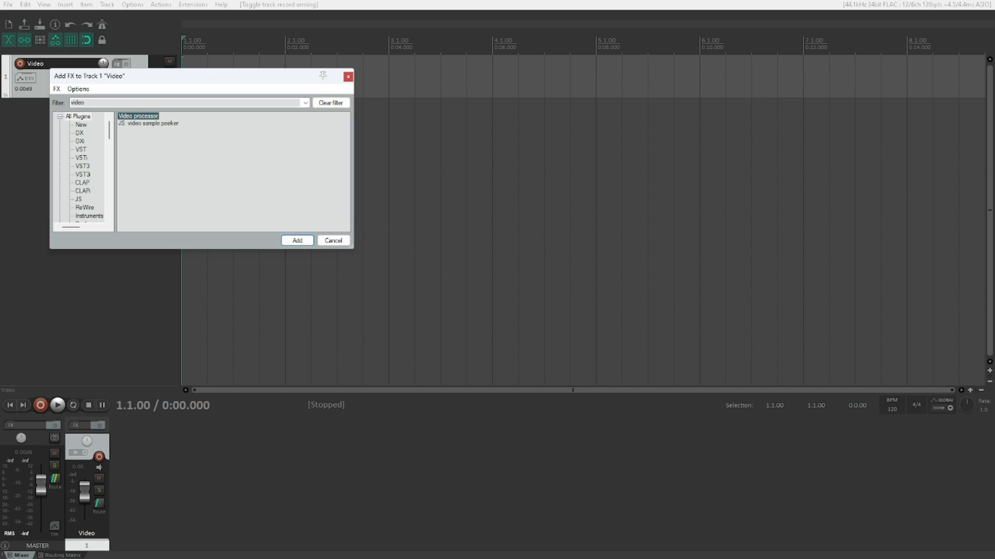
{"action": "key", "text": "Return"}
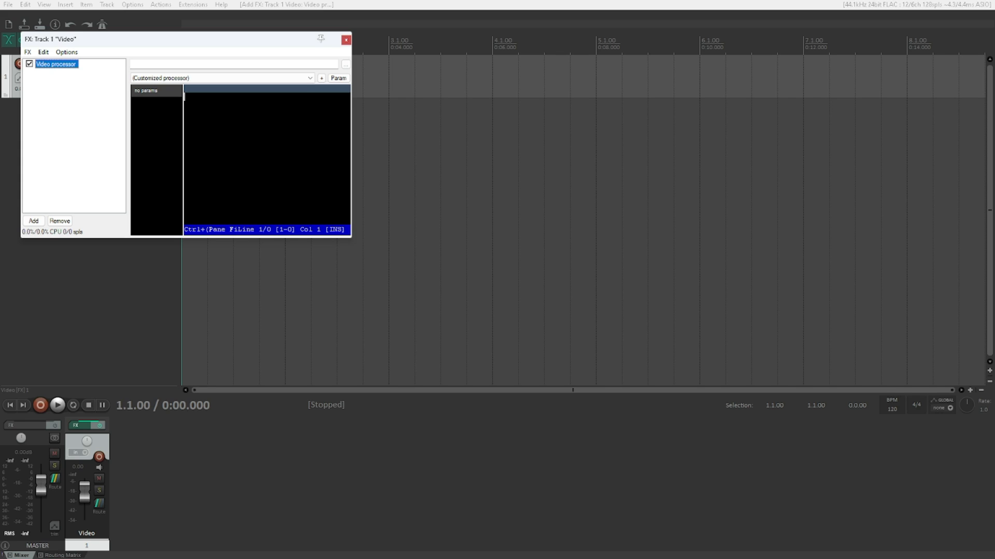
Step: Load the "Overlay: Text/Timecode" preset in the video processor
{"action": "key", "text": "shift+Tab"}
{"action": "key", "text": "shift+Tab"}
{"action": "key", "text": "shift+Tab"}
{"action": "key", "text": "shift+Tab"}
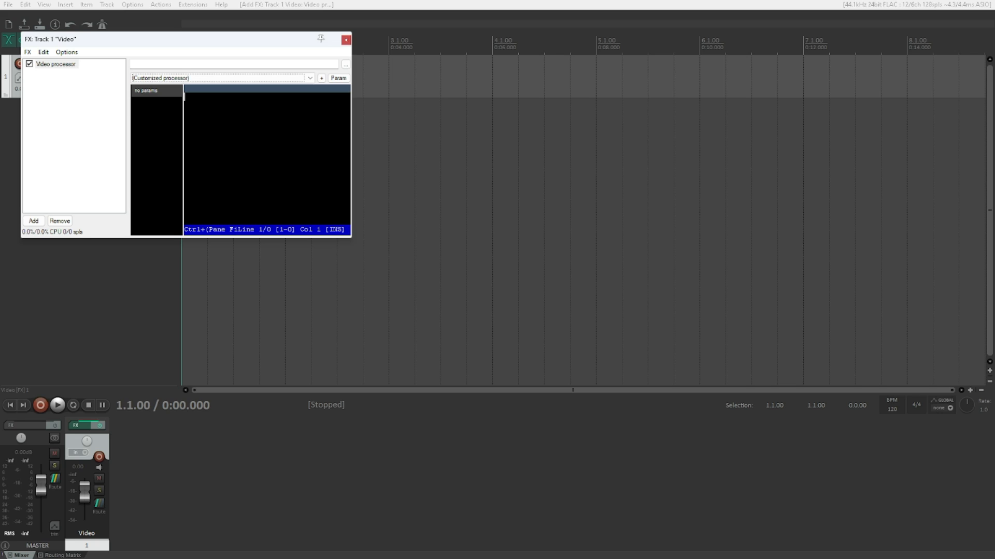
{"action": "left_click", "coordinate": [218, 78]}
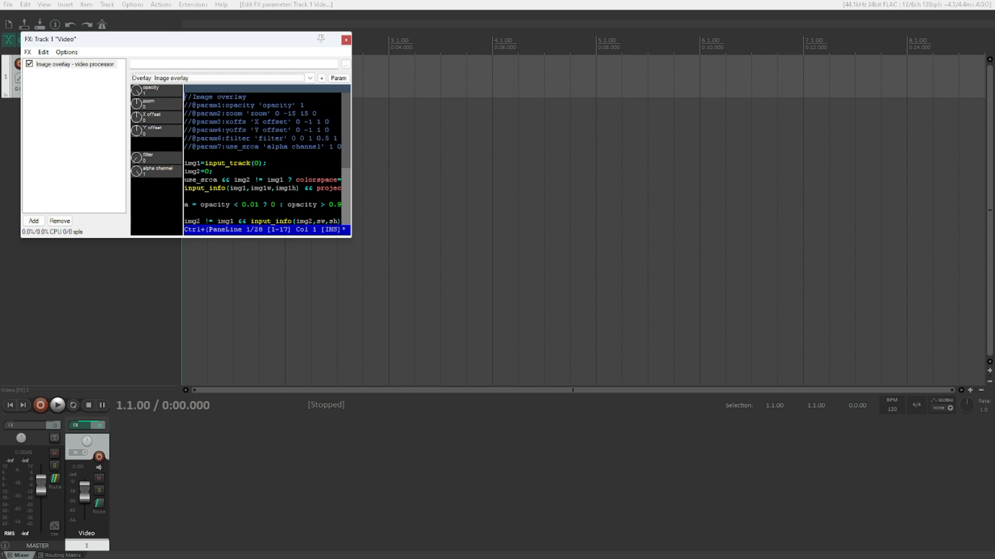
{"action": "key", "text": "Down"}
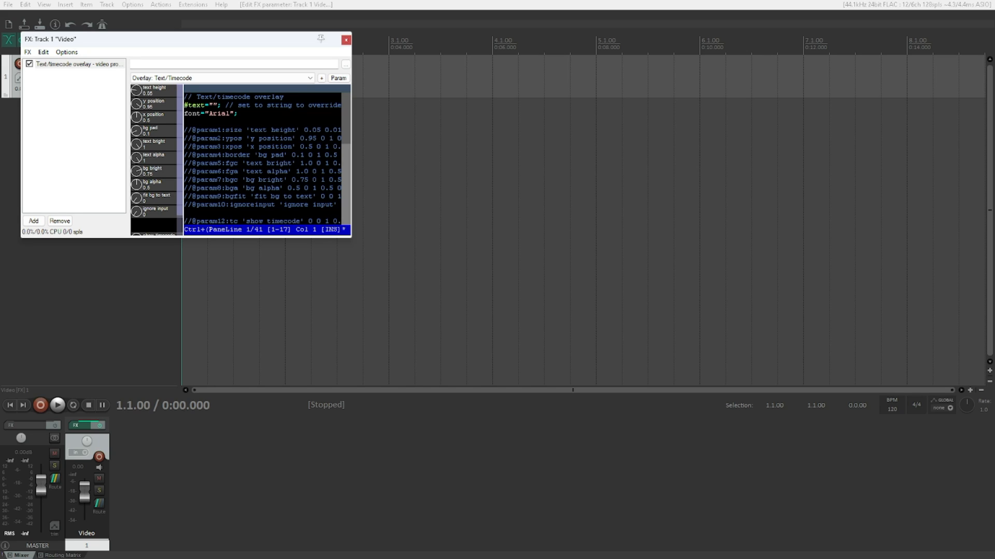
Step: Copy the preset's entire code into the empty Notepad 2e document
{"action": "key", "text": "ctrl+a"}
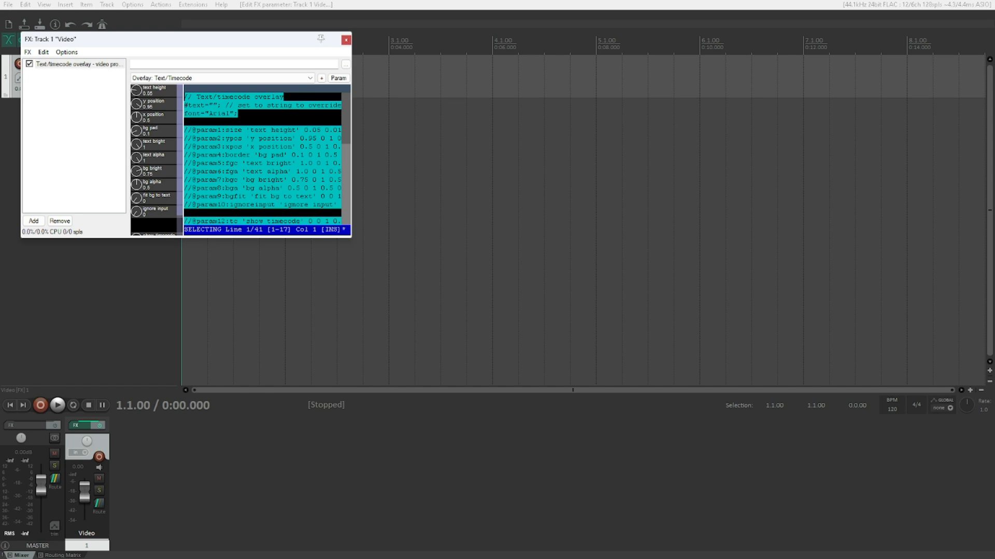
{"action": "key", "text": "ctrl+c"}
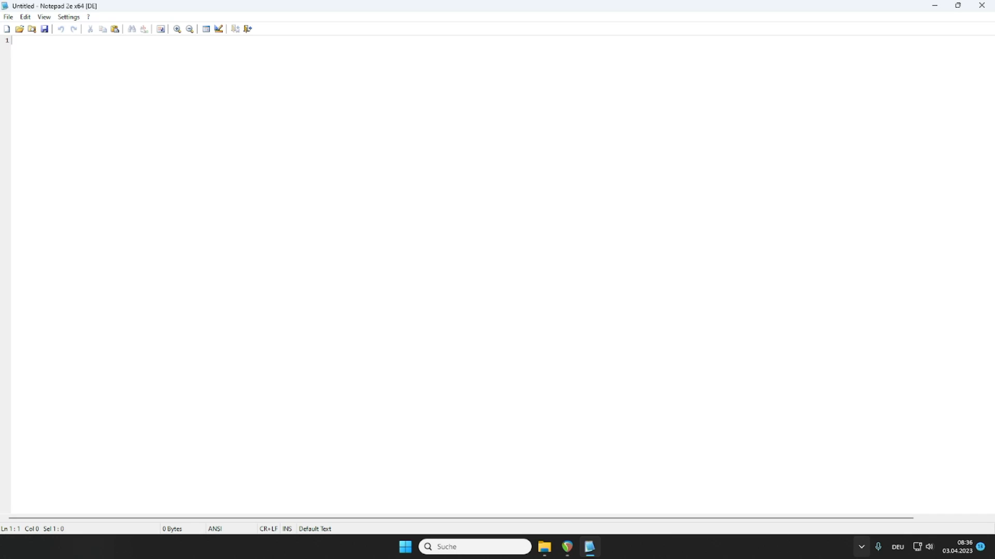
{"action": "key", "text": "ctrl+v"}
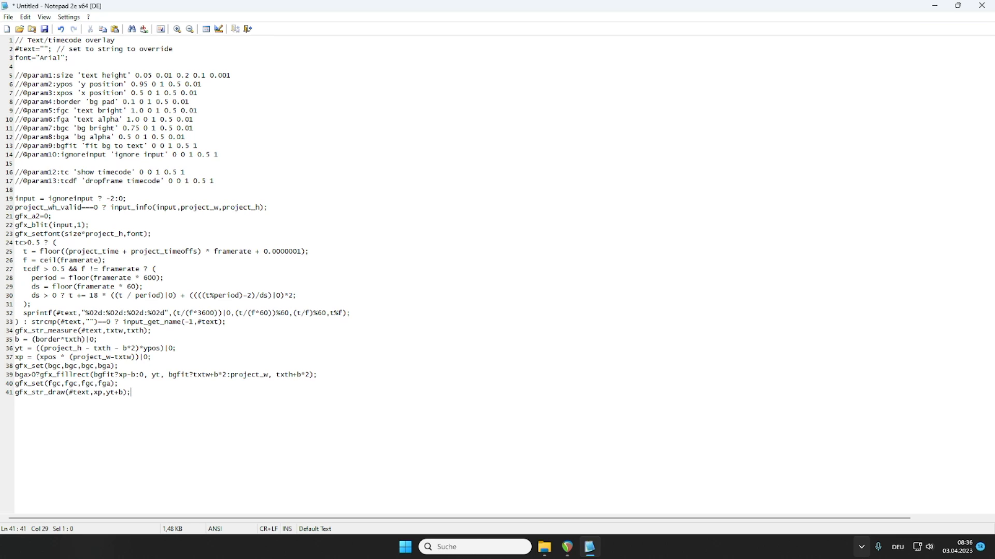
Step: Set the #text string on line 2 of the script to "This is a test."
{"action": "key", "text": "ctrl+Home"}
{"action": "key", "text": "Right"}
{"action": "type", "text": "This is"}
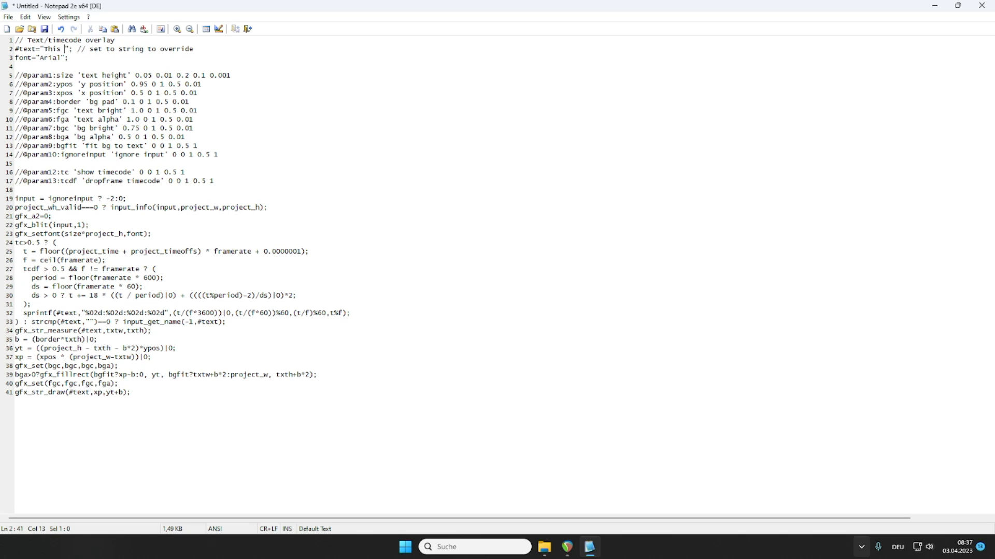
{"action": "type", "text": " a test"}
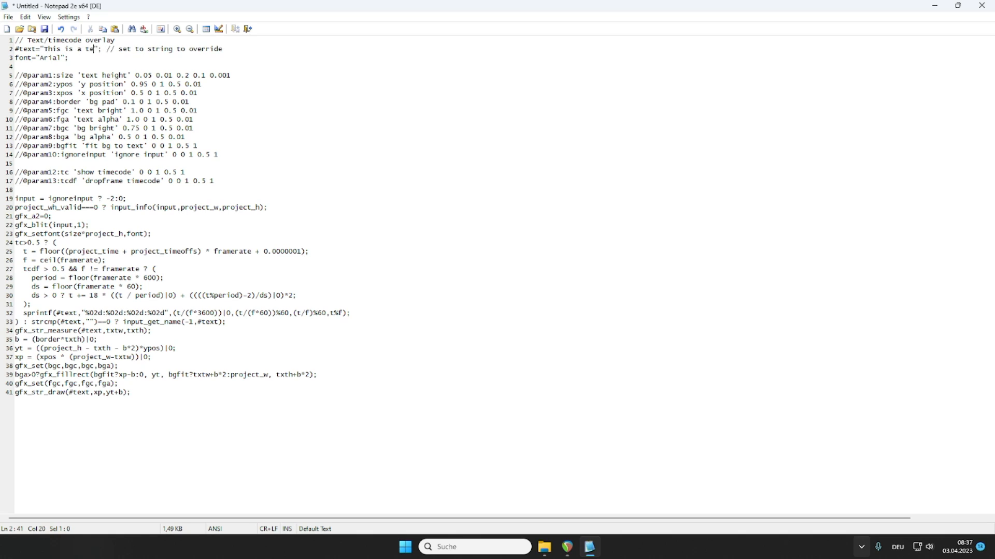
{"action": "type", "text": "."}
{"action": "key", "text": "Home"}
{"action": "key", "text": "Up"}
{"action": "key", "text": "Up"}
{"action": "key", "text": "Up"}
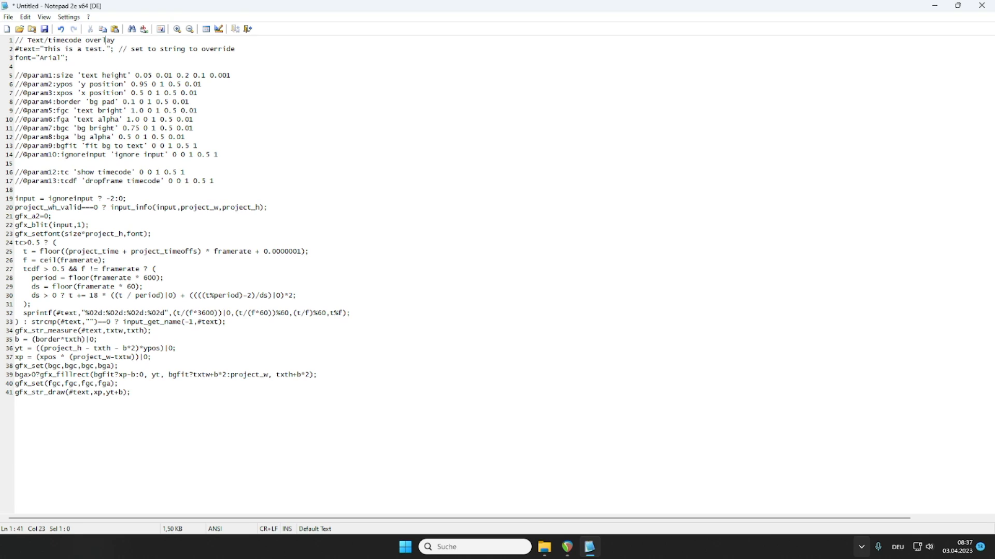
{"action": "key", "text": "Down"}
Step: Back in REAPER, replace all of the video processor's code with the edited script and close the FX window
{"action": "key", "text": "ctrl+a"}
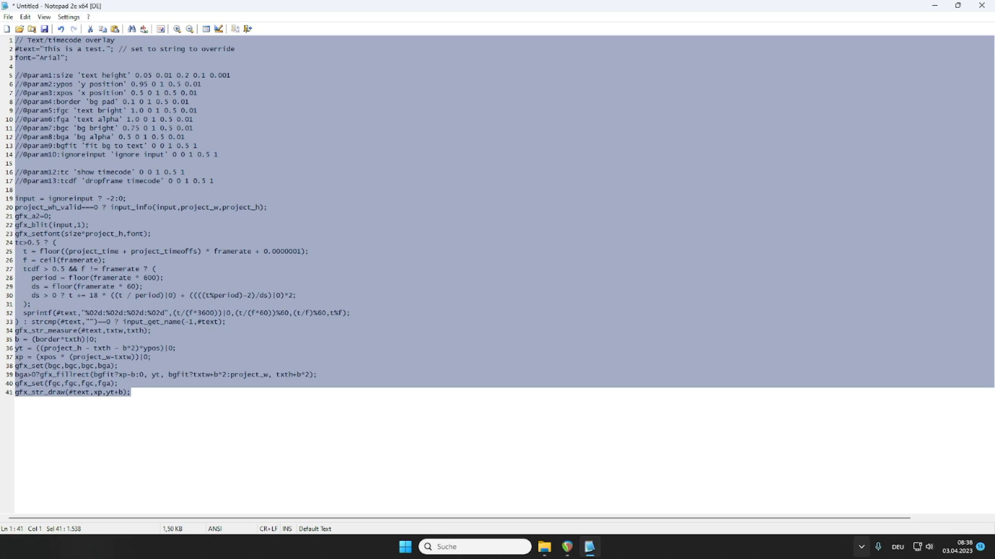
{"action": "key", "text": "alt+Tab"}
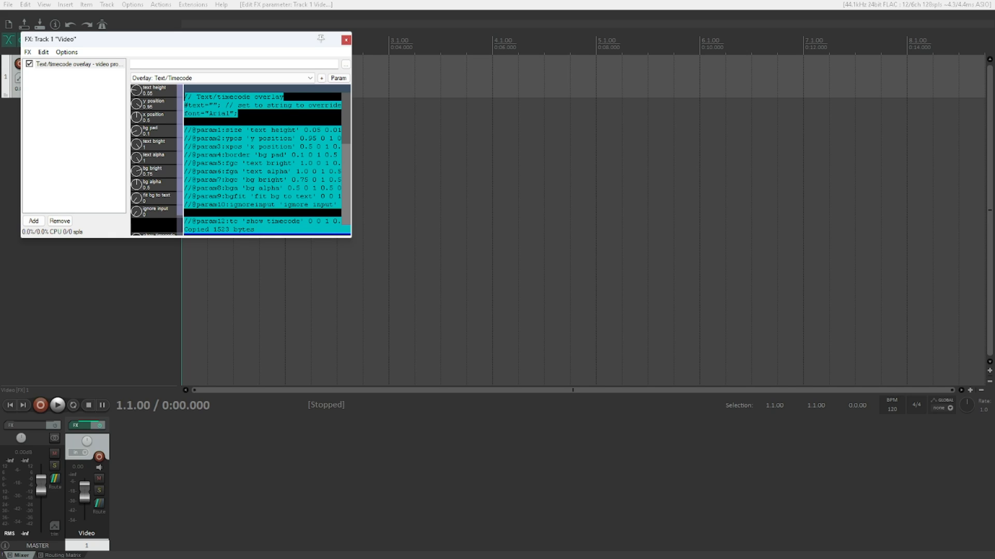
{"action": "key", "text": "ctrl+x"}
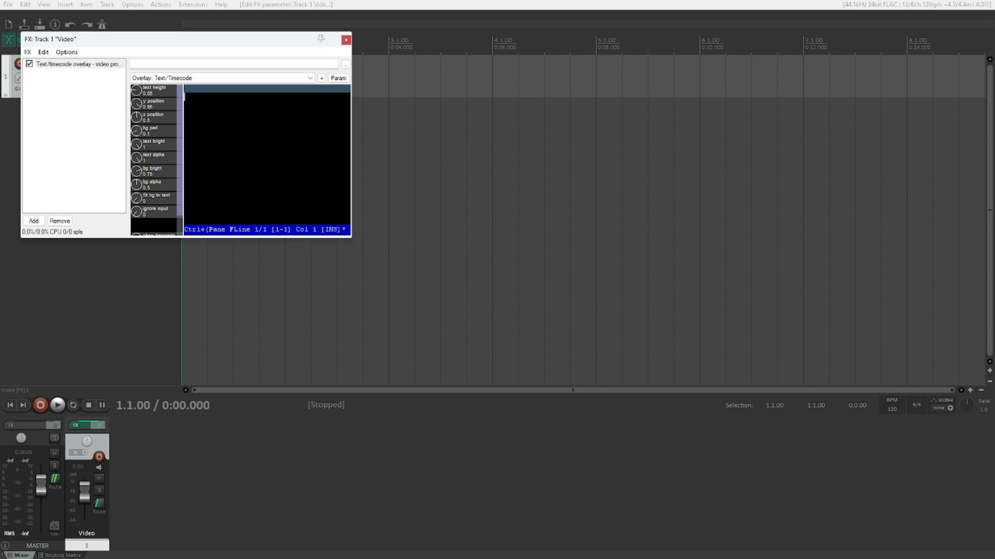
{"action": "key", "text": "ctrl+v"}
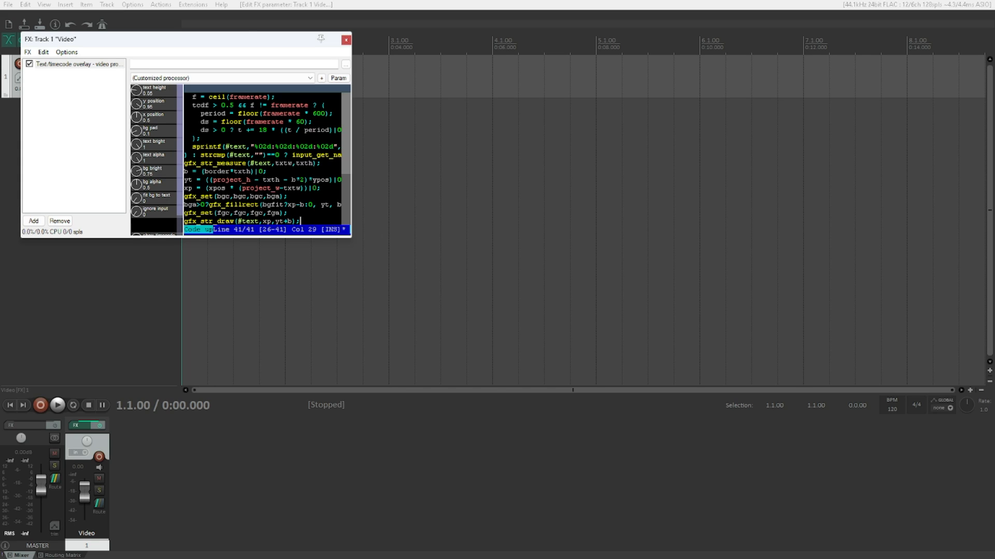
{"action": "key", "text": "Menu"}
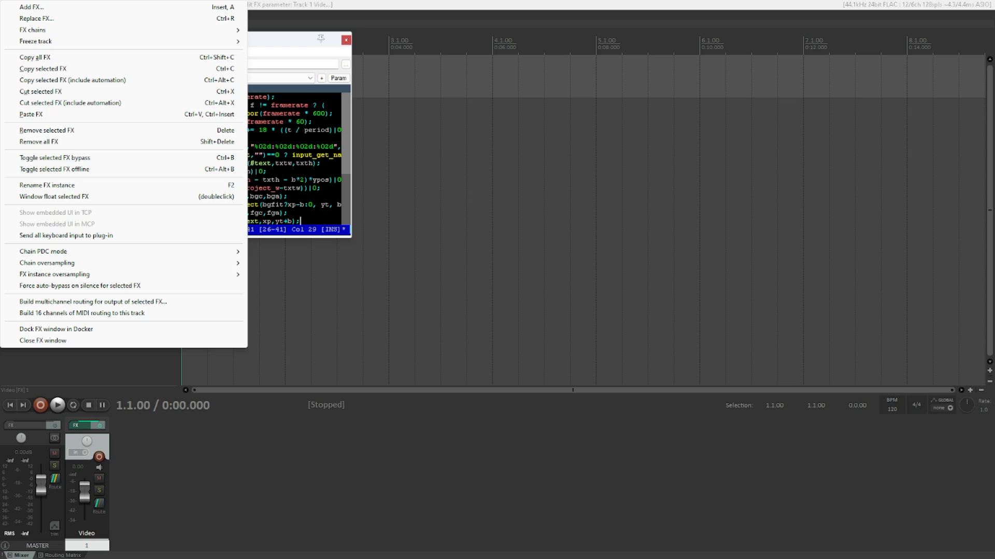
{"action": "key", "text": "Up"}
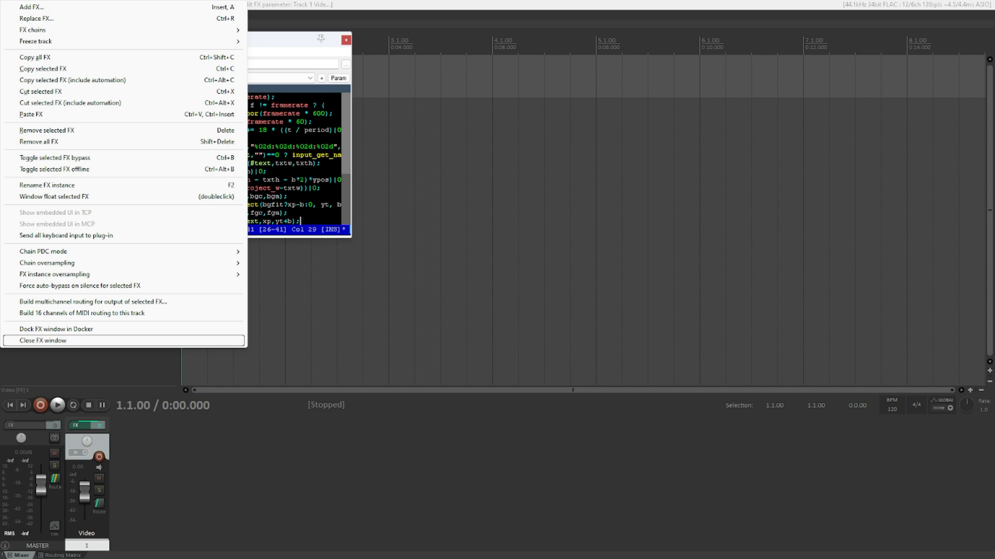
{"action": "key", "text": "Return"}
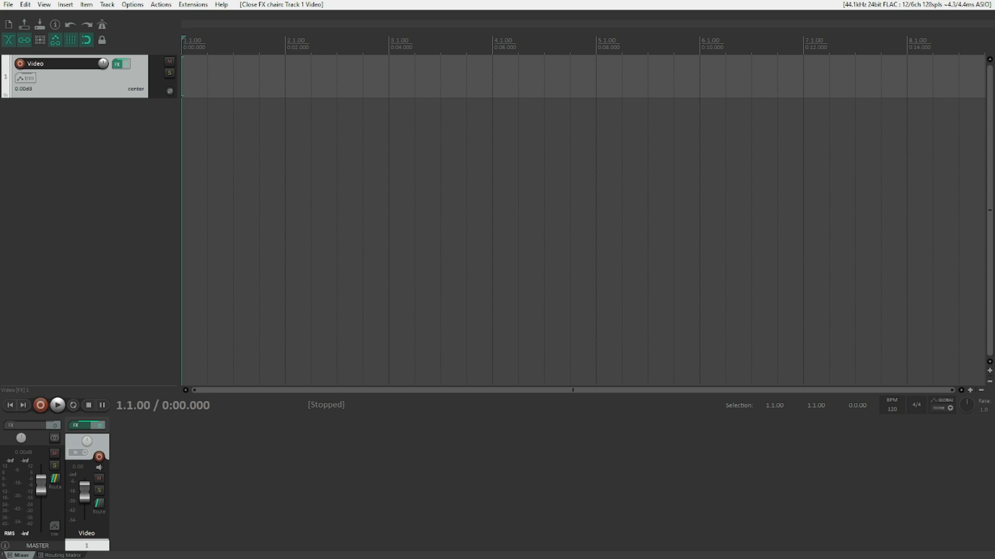
Step: Make a time selection from the project start to 6.1.00 (0:10.000)
{"action": "key", "text": "Escape"}
{"action": "key", "text": "Page_Down"}
{"action": "key", "text": "Page_Down"}
{"action": "key", "text": "Page_Down"}
{"action": "key", "text": "Page_Down"}
{"action": "key", "text": "Page_Down"}
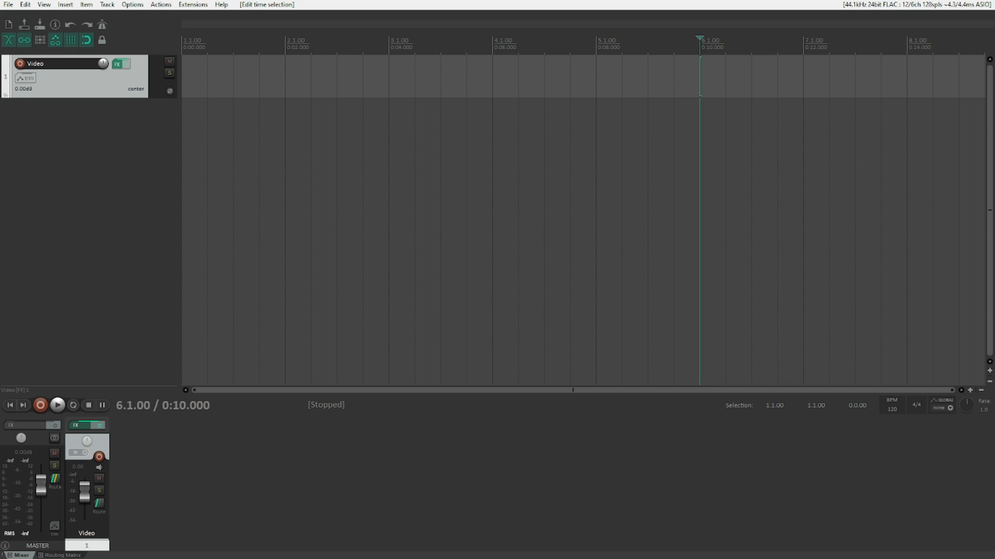
{"action": "key", "text": "]"}
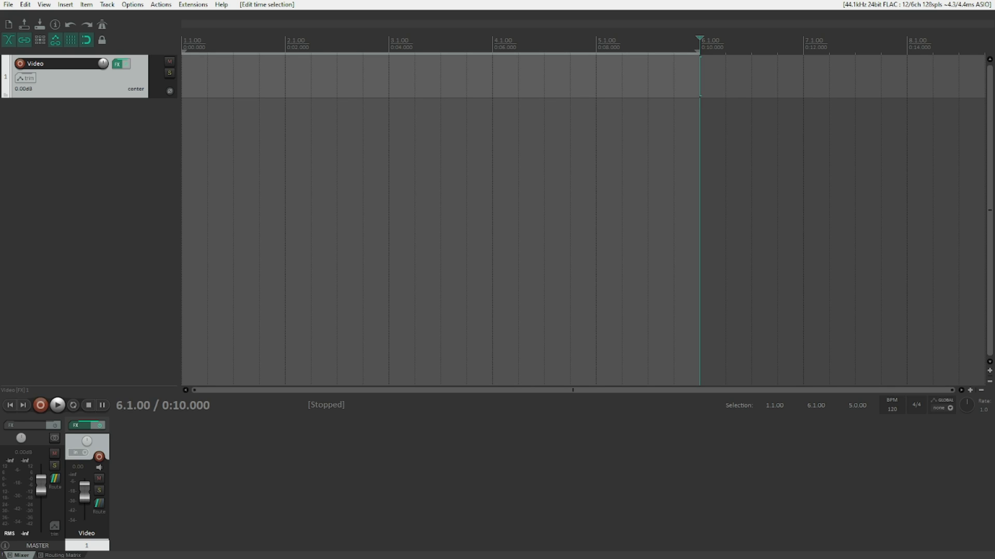
Step: Insert an empty item spanning the time selection on the Video track and return the edit cursor to the project start
{"action": "key", "text": "alt+i"}
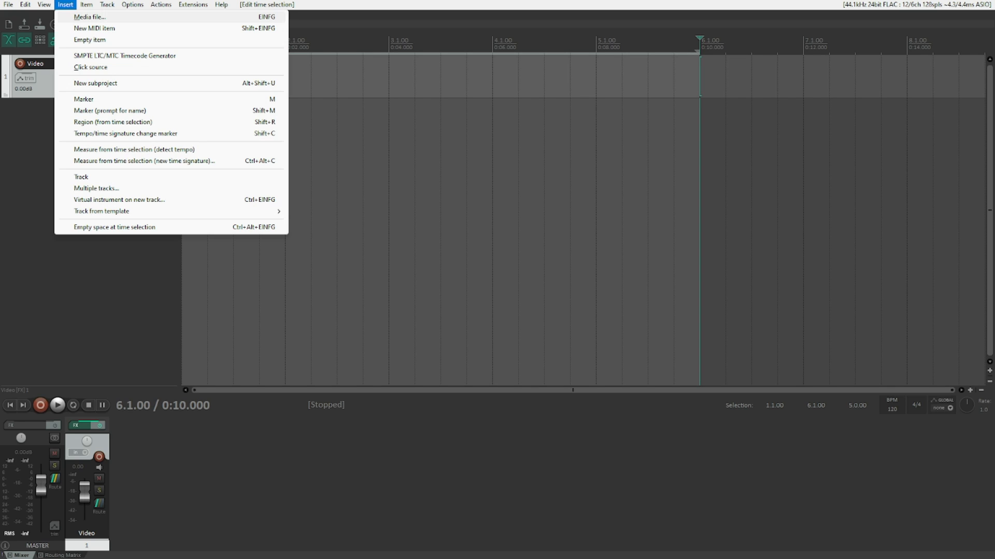
{"action": "key", "text": "Down"}
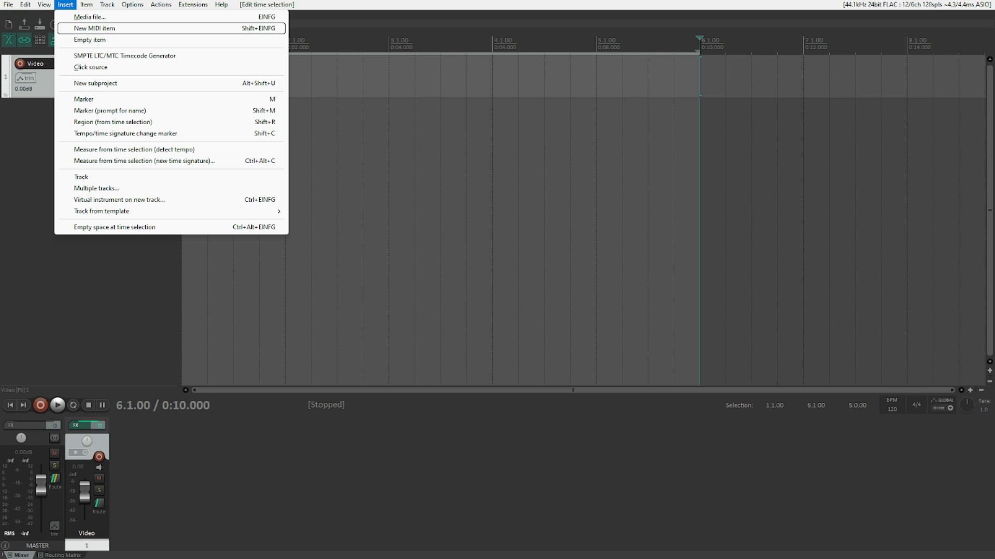
{"action": "key", "text": "Down"}
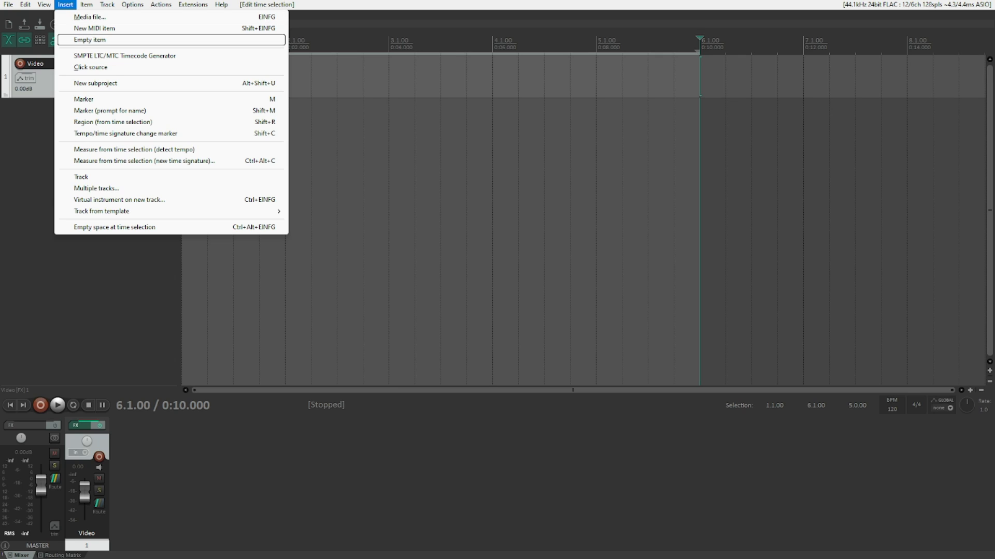
{"action": "key", "text": "Return"}
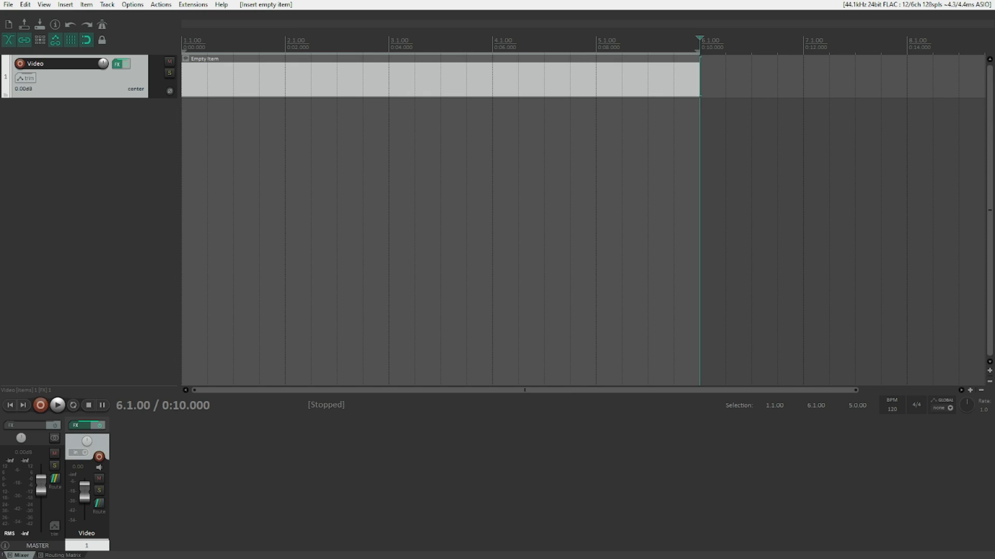
{"action": "key", "text": "Home"}
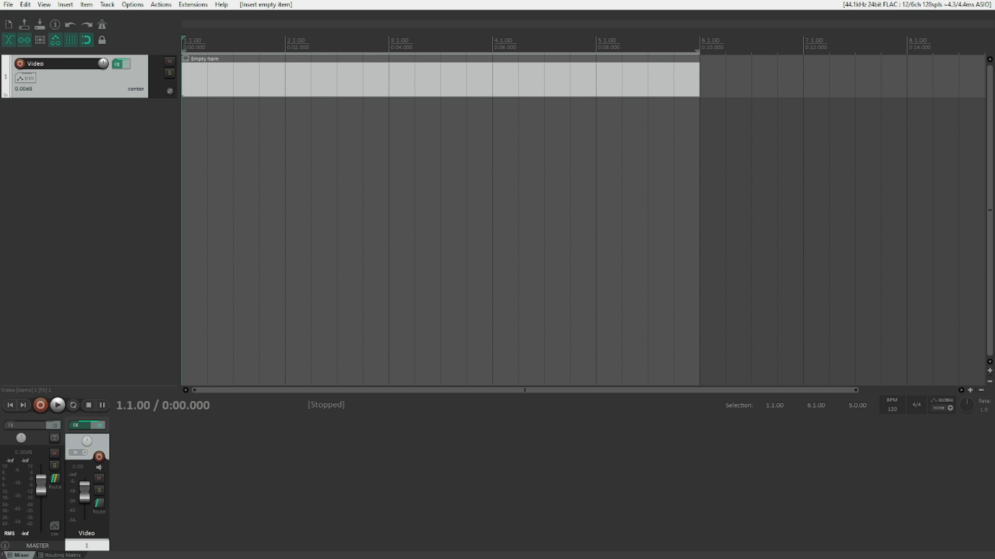
Step: Open the FX parameters of the text overlay and examine the text height, y position and x position values
{"action": "key", "text": "p"}
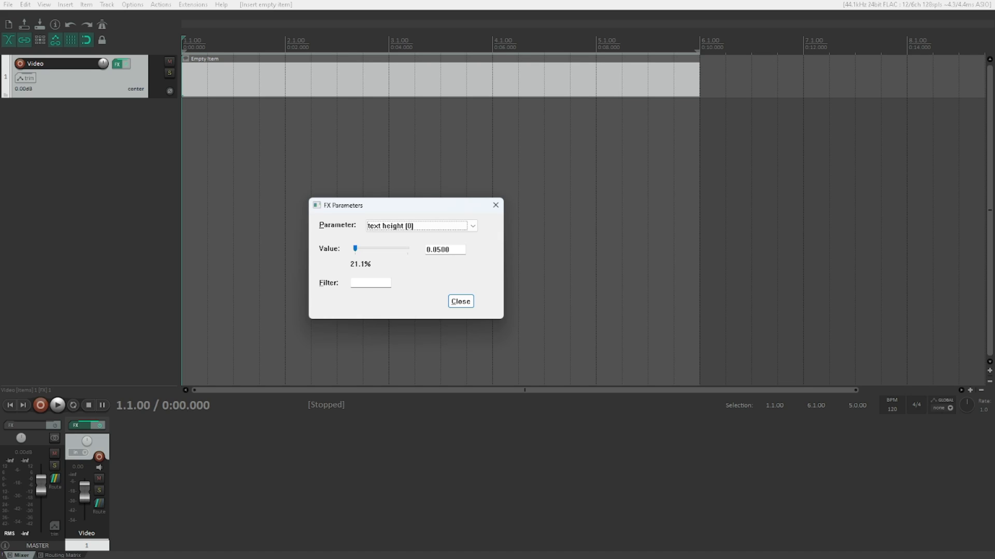
{"action": "key", "text": "Tab"}
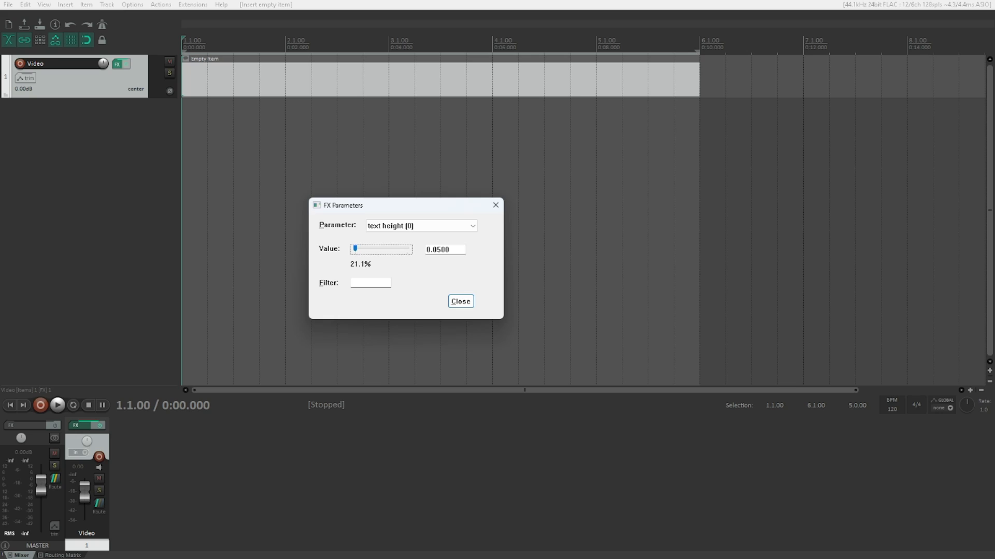
{"action": "key", "text": "shift+Tab"}
{"action": "key", "text": "Down"}
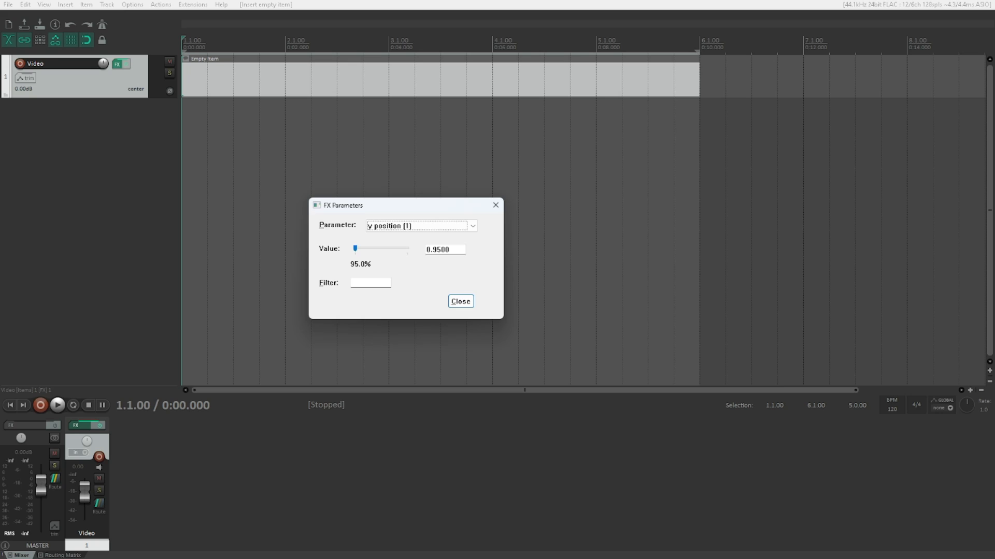
{"action": "key", "text": "Tab"}
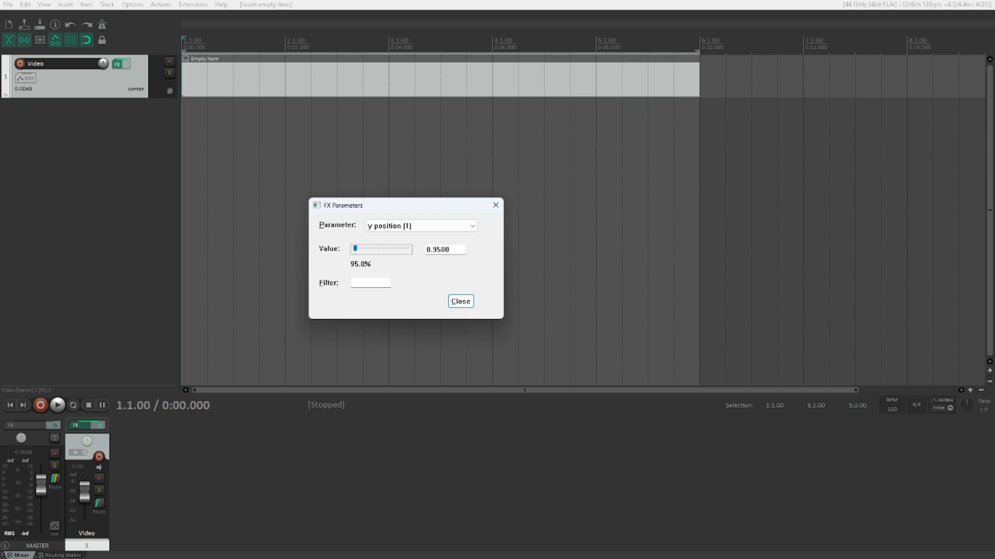
{"action": "key", "text": "shift+Tab"}
{"action": "key", "text": "Down"}
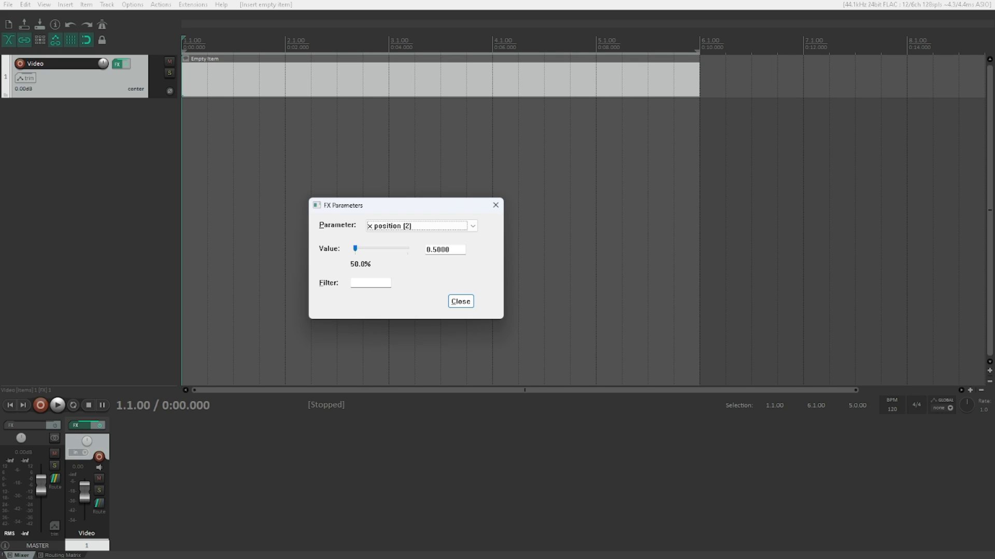
{"action": "key", "text": "Tab"}
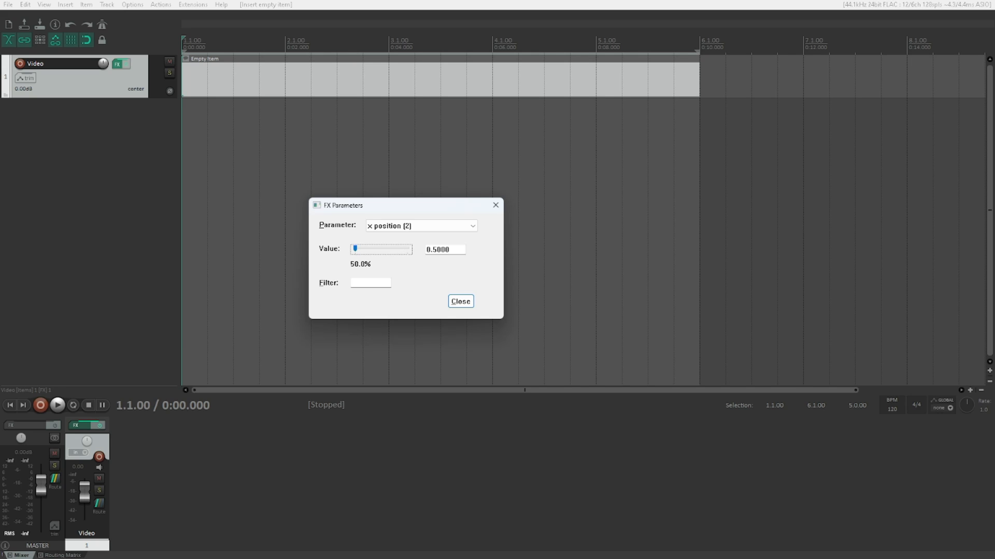
Step: Raise the text overlay's fit bg to text value, select the ignore input parameter and close the FX parameters
{"action": "key", "text": "shift+Tab"}
{"action": "key", "text": "f"}
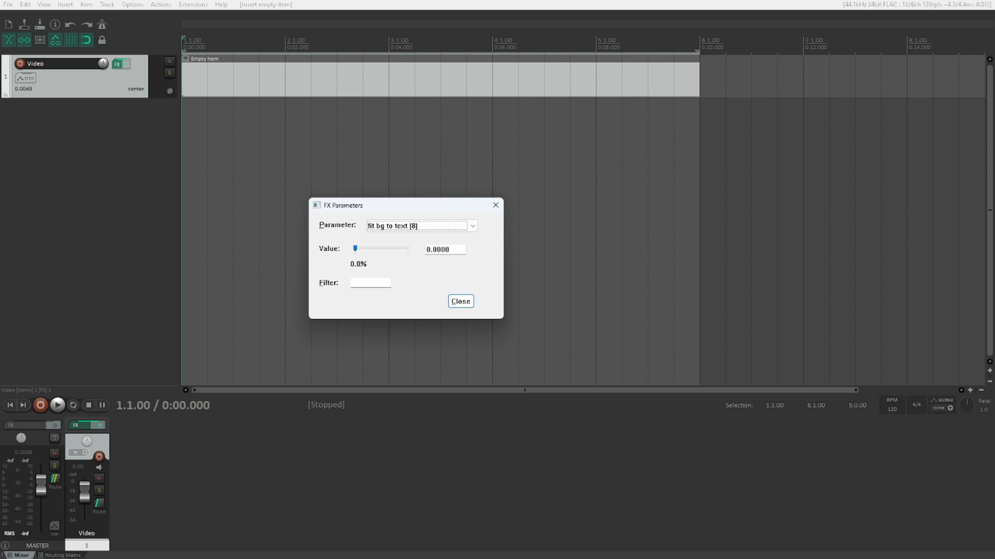
{"action": "key", "text": "Tab"}
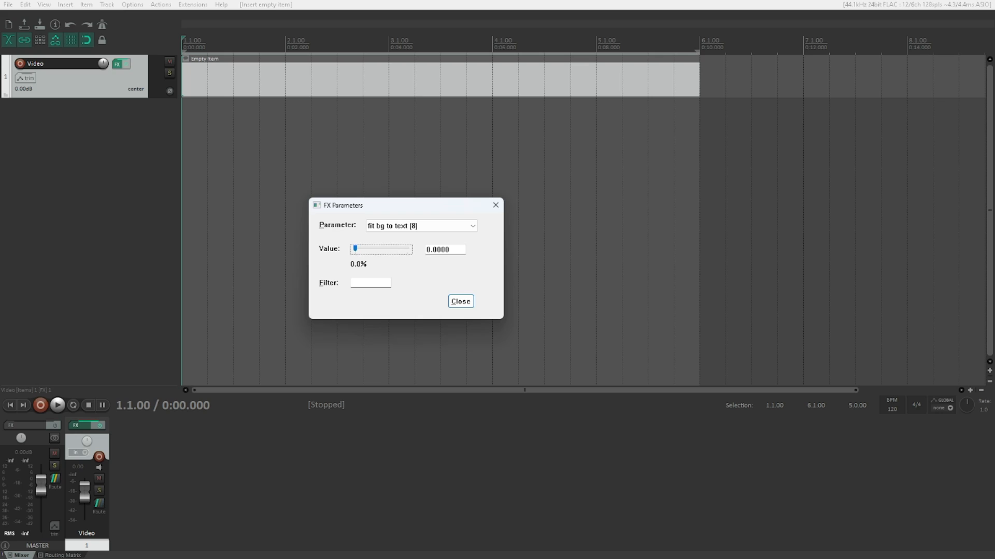
{"action": "key", "text": "Up"}
{"action": "key", "text": "shift+Tab"}
{"action": "key", "text": "Down"}
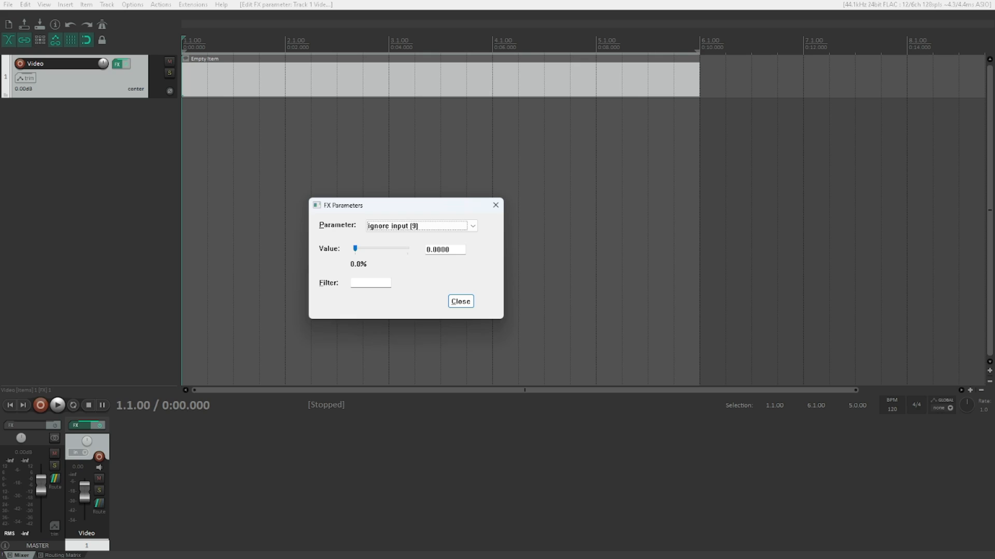
{"action": "key", "text": "Escape"}
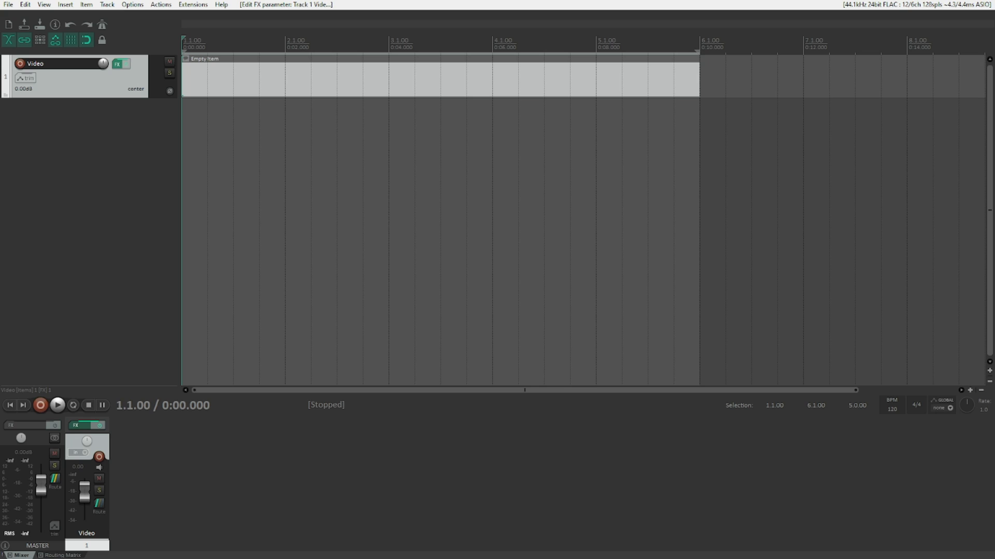
Step: Undo back to an empty FX chain on the Video track and add a fresh Video processor
{"action": "key", "text": "ctrl+z"}
{"action": "key", "text": "ctrl+z"}
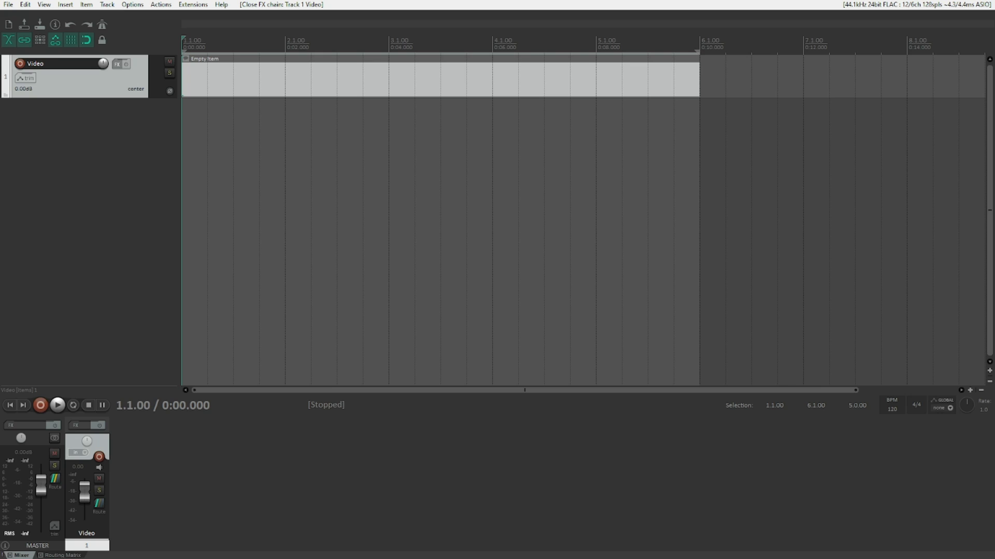
{"action": "key", "text": "f"}
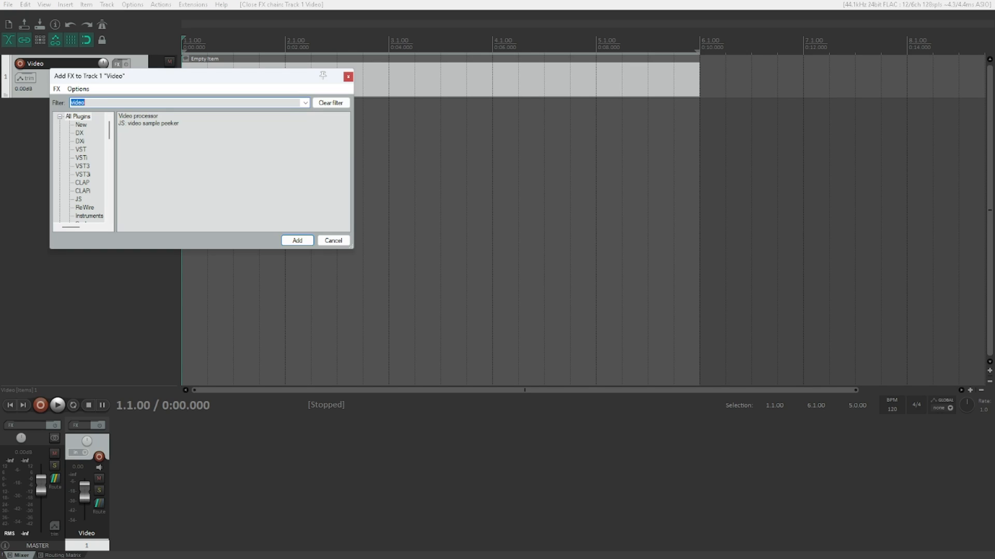
{"action": "left_click", "coordinate": [86, 103]}
{"action": "left_click", "coordinate": [138, 116]}
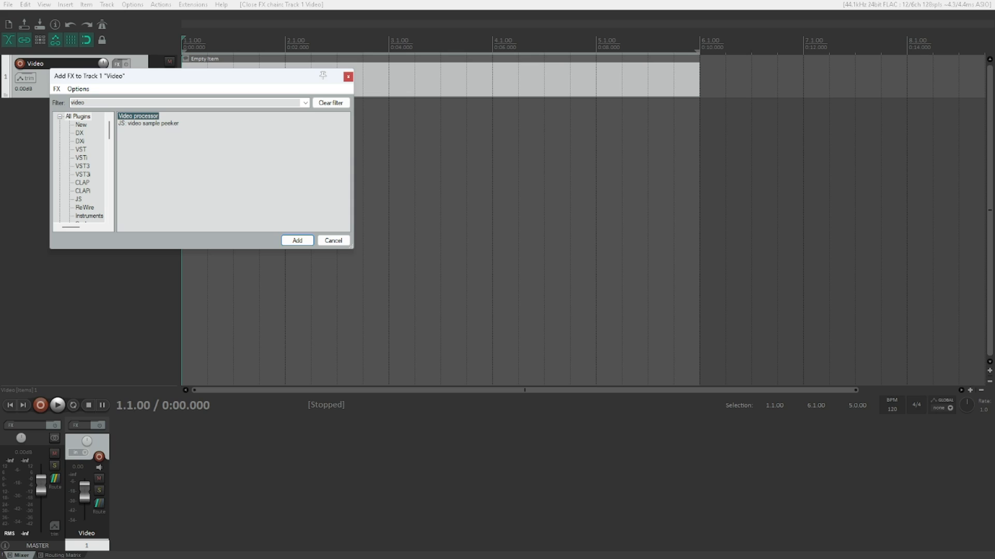
{"action": "key", "text": "Return"}
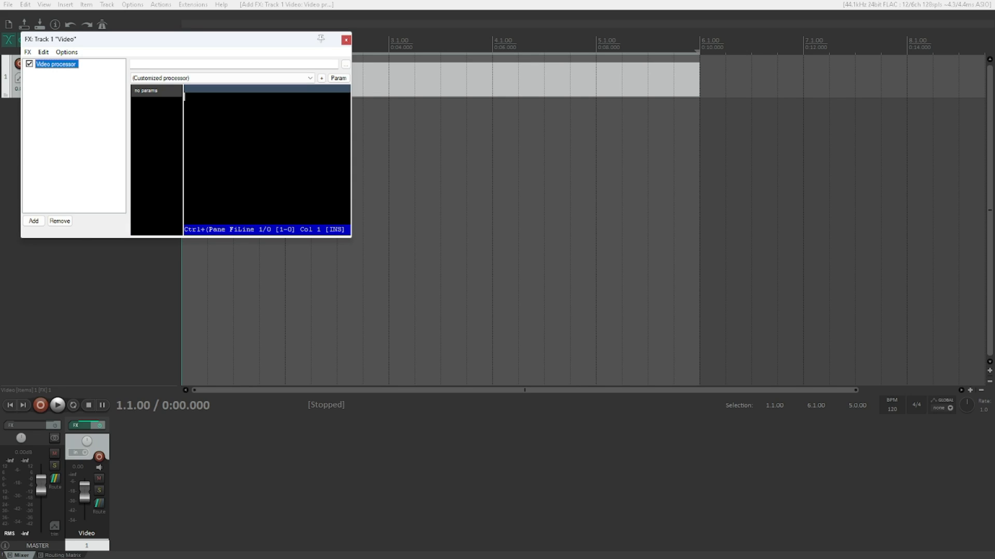
Step: Load the "Overlay: Image overlay" preset in the video processor and close the FX window
{"action": "key", "text": "Tab"}
{"action": "key", "text": "Tab"}
{"action": "key", "text": "Tab"}
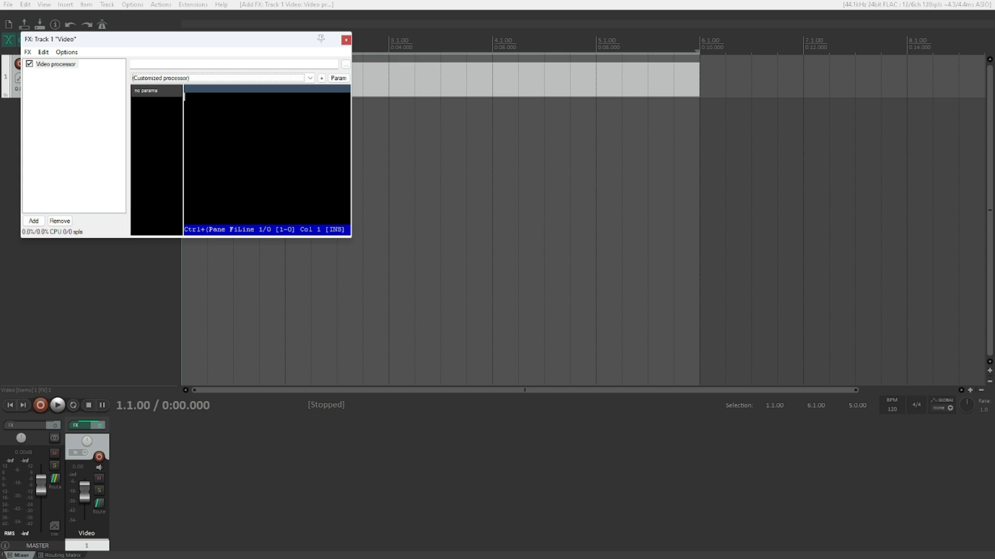
{"action": "key", "text": "o"}
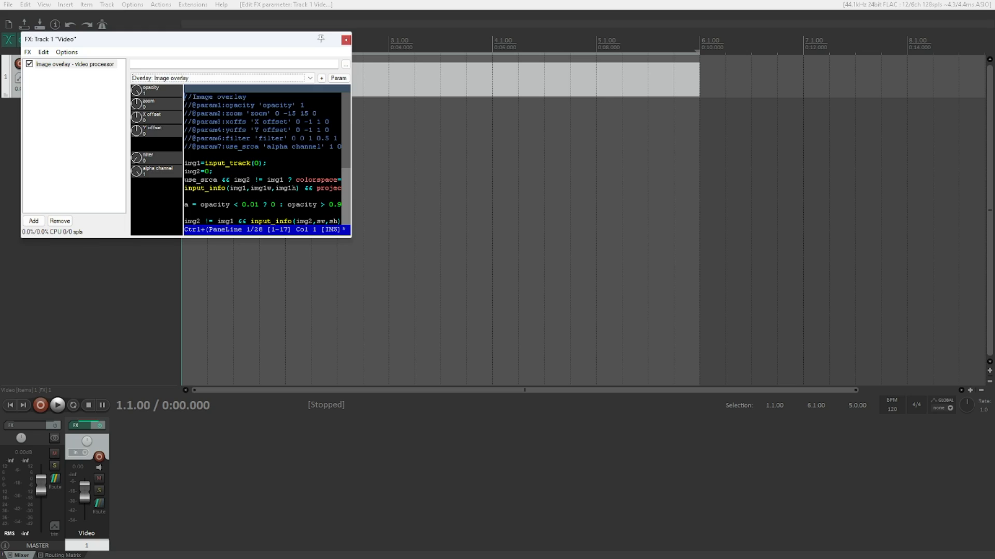
{"action": "key", "text": "Escape"}
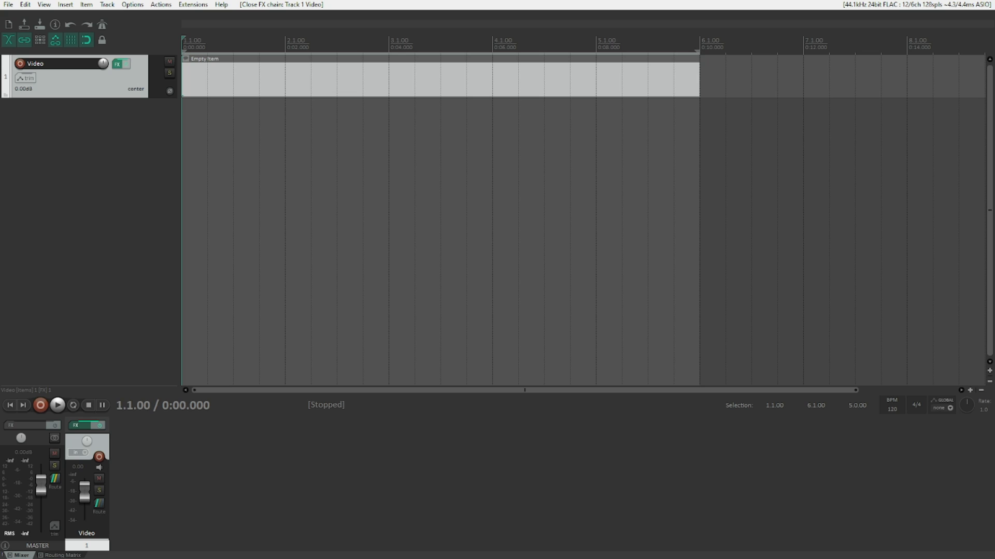
Step: Rename the Video track as Foreground
{"action": "key", "text": "F2"}
{"action": "type", "text": "Fo"}
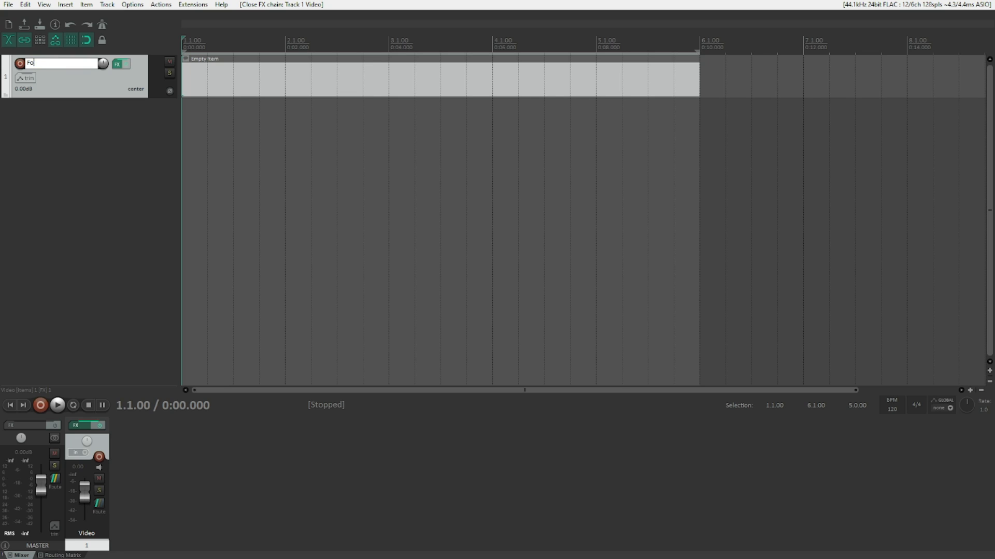
{"action": "type", "text": "reground"}
{"action": "key", "text": "Return"}
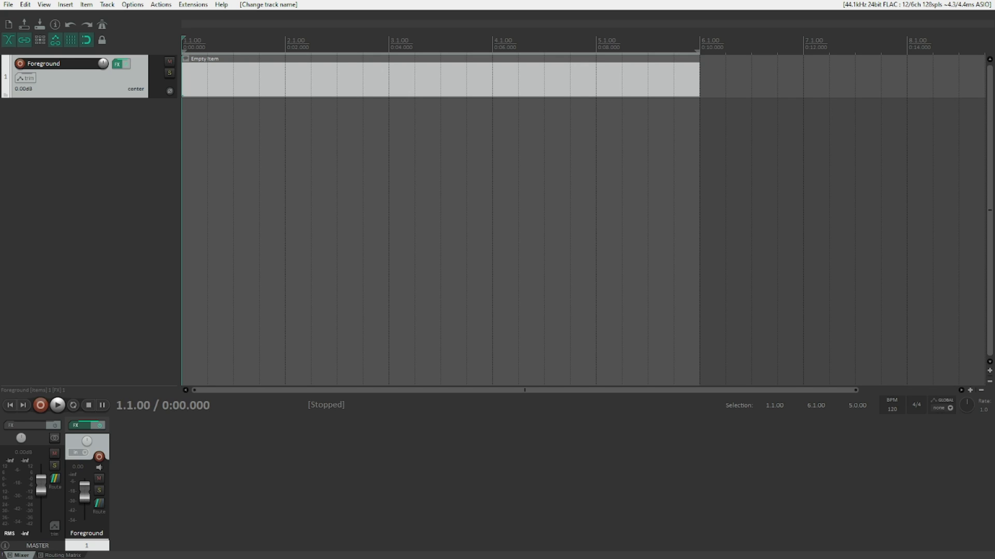
Step: Insert a second track below Foreground and name it Background
{"action": "key", "text": "ctrl+t"}
{"action": "type", "text": "Background"}
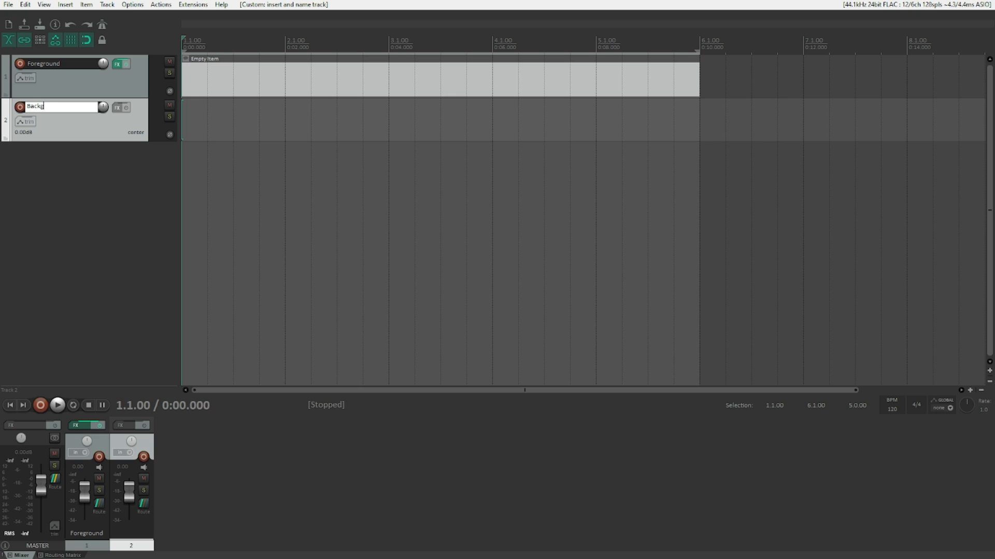
{"action": "key", "text": "Return"}
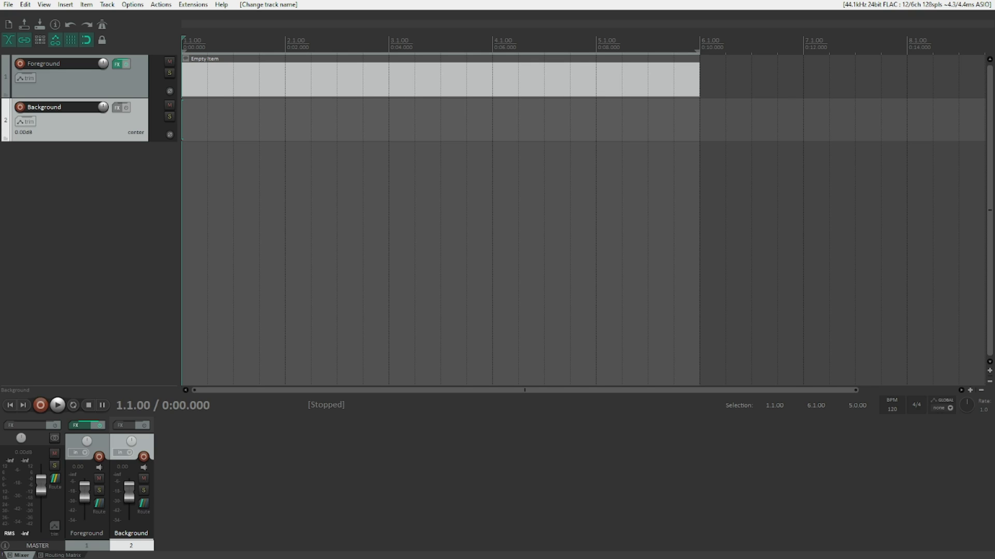
Step: Examine the Foreground track's image overlay parameters, including opacity, zoom, Y offset and the last one listed, and close the dialog
{"action": "left_click", "coordinate": [80, 85]}
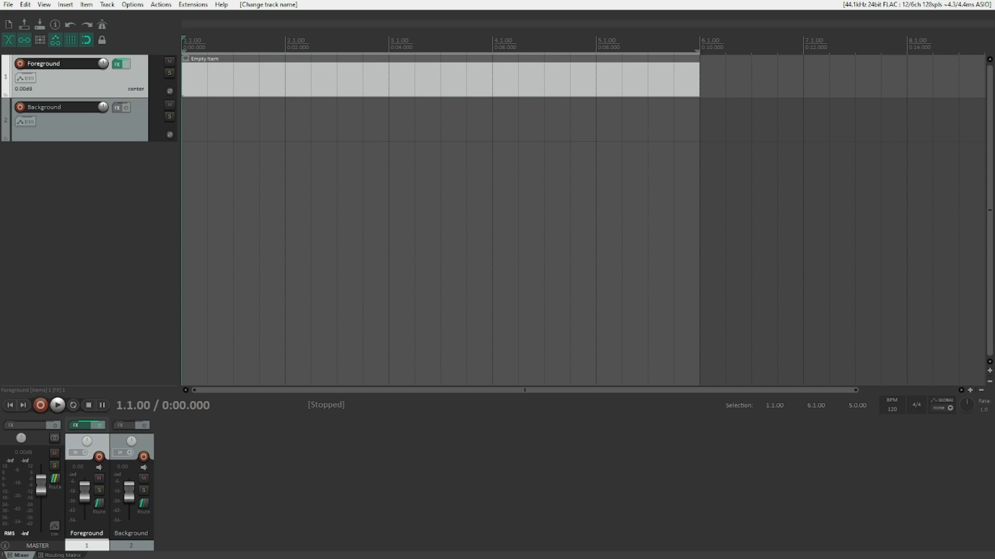
{"action": "key", "text": "p"}
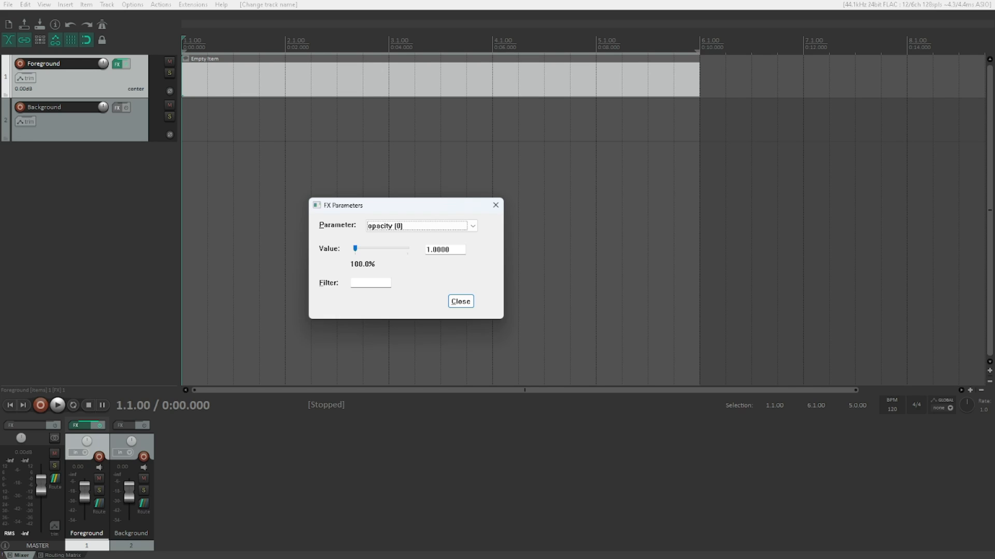
{"action": "key", "text": "Down"}
{"action": "key", "text": "Tab"}
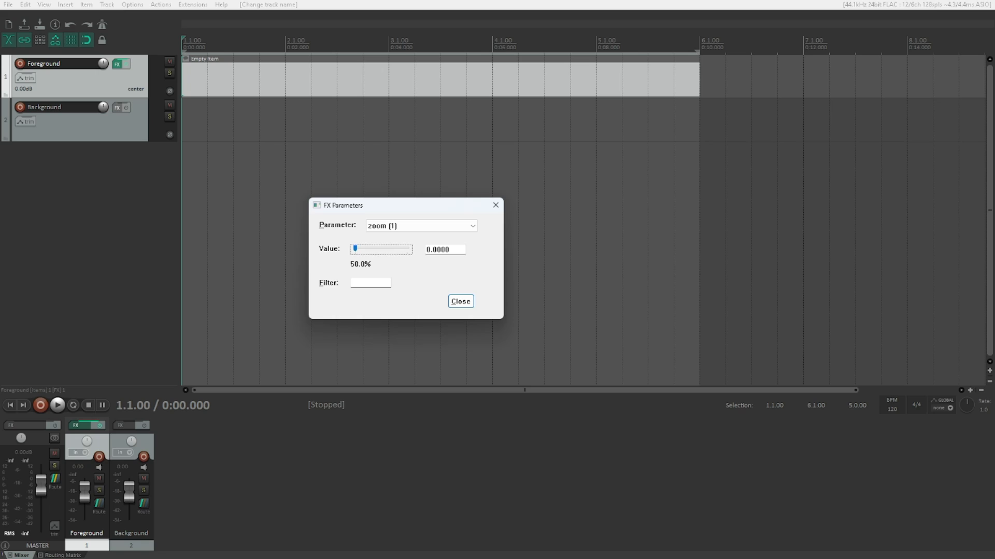
{"action": "key", "text": "shift+Tab"}
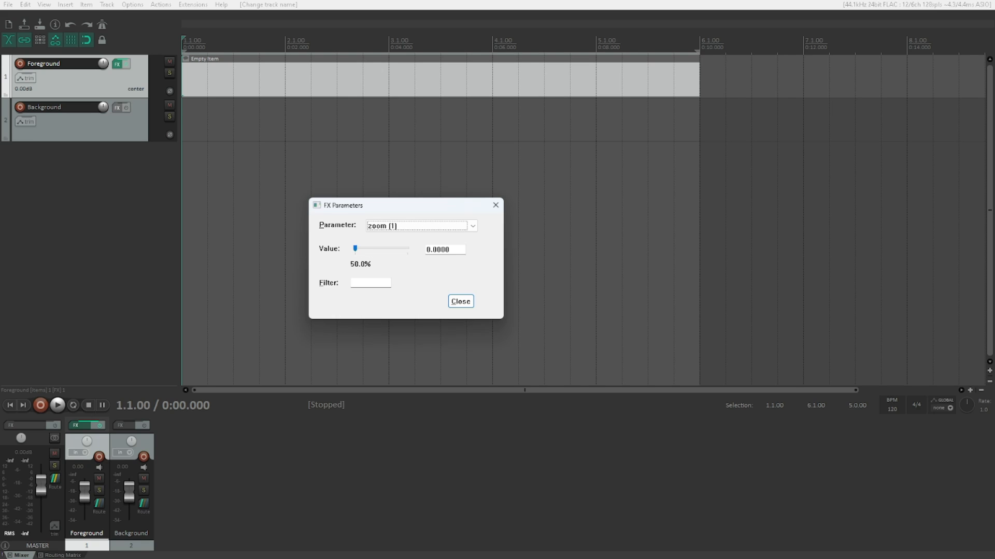
{"action": "key", "text": "Down"}
{"action": "key", "text": "Down"}
{"action": "key", "text": "Tab"}
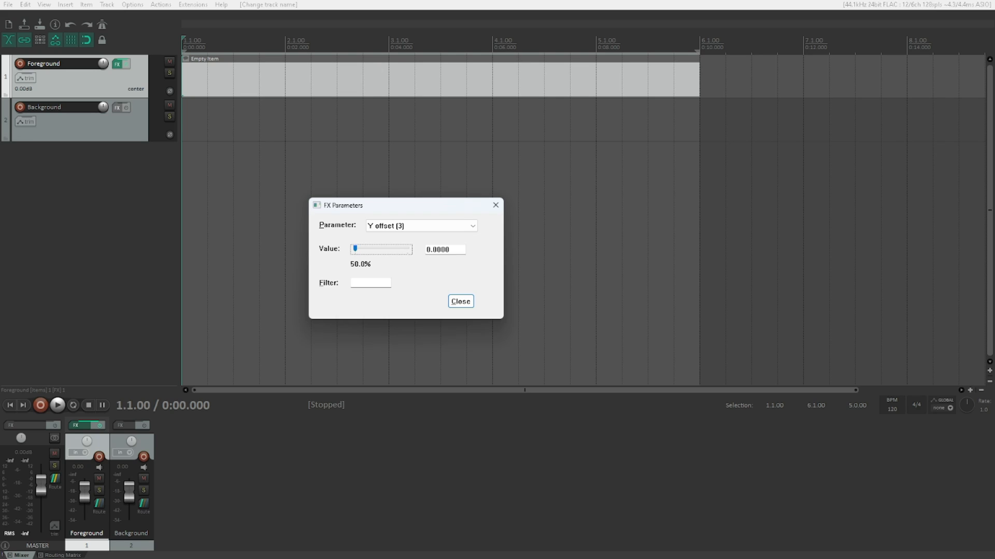
{"action": "key", "text": "shift+Tab"}
{"action": "key", "text": "End"}
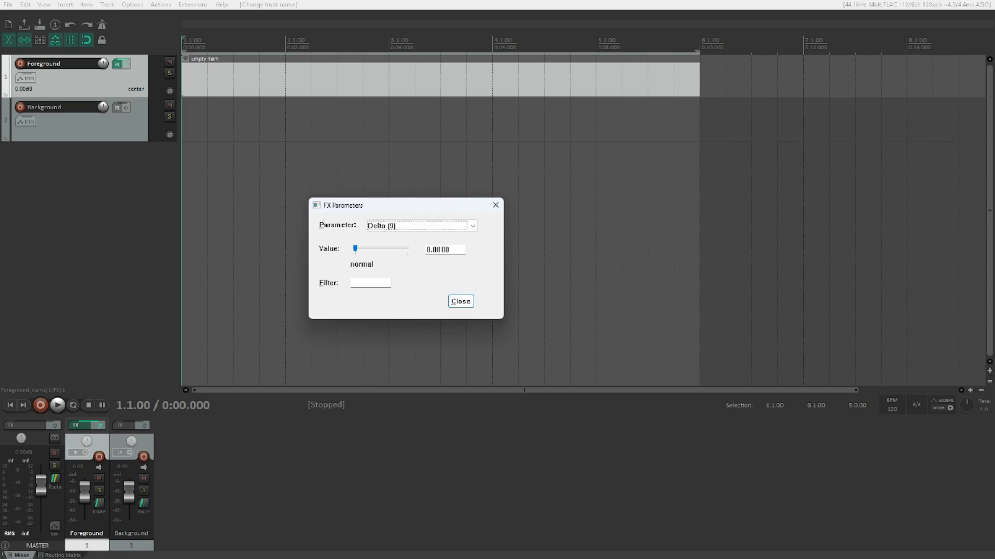
{"action": "key", "text": "Escape"}
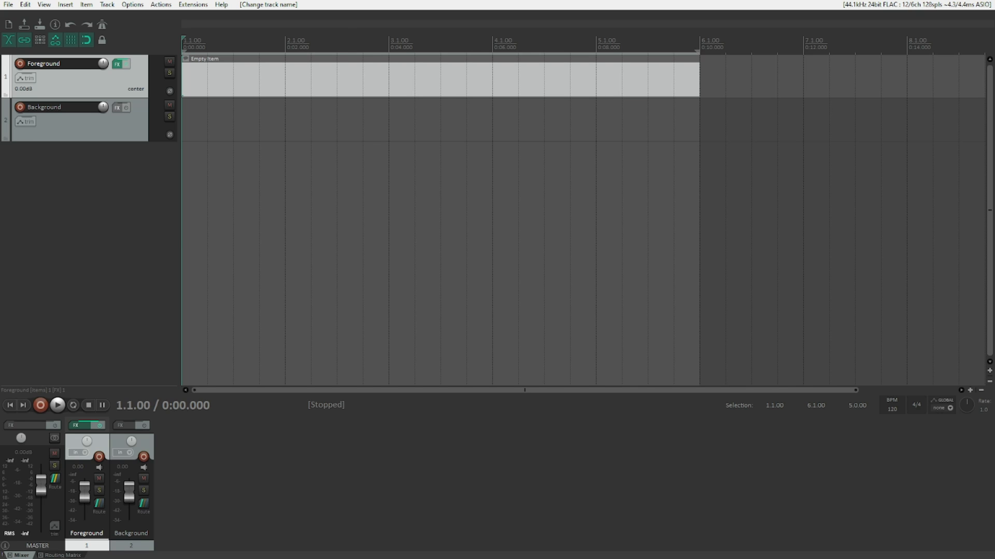
Step: Add a second Video processor to the Foreground track, after the image overlay
{"action": "key", "text": "f"}
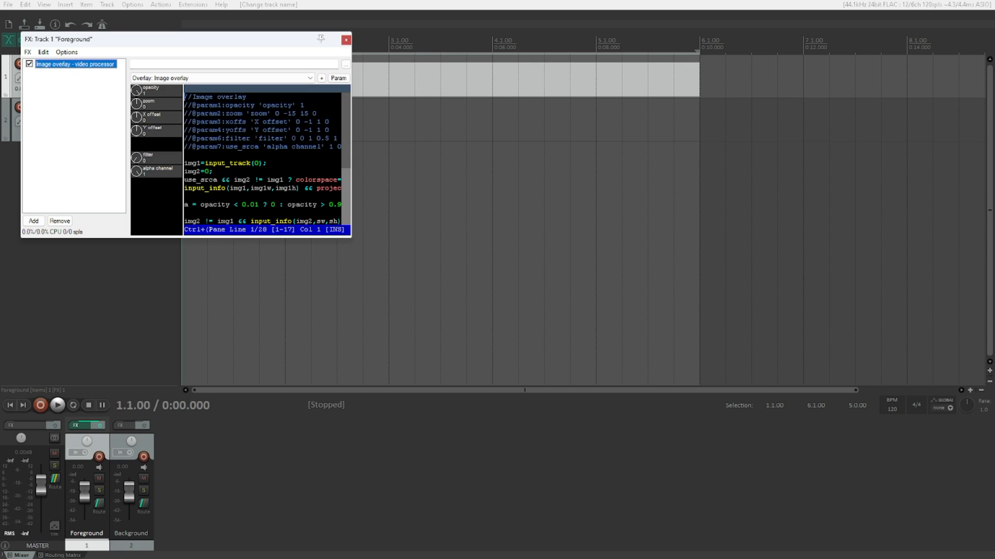
{"action": "key", "text": "alt+a"}
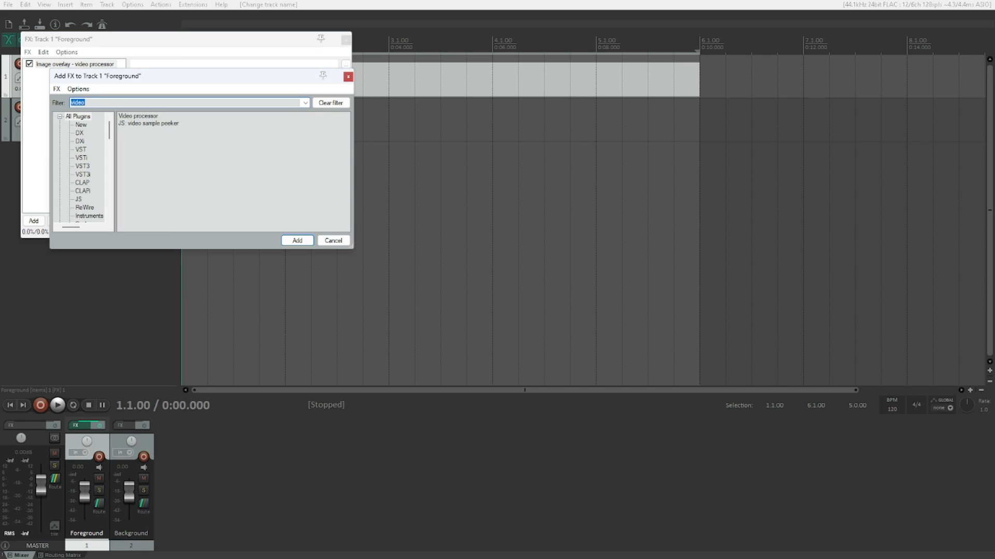
{"action": "key", "text": "Tab"}
{"action": "left_click", "coordinate": [138, 116]}
{"action": "key", "text": "Return"}
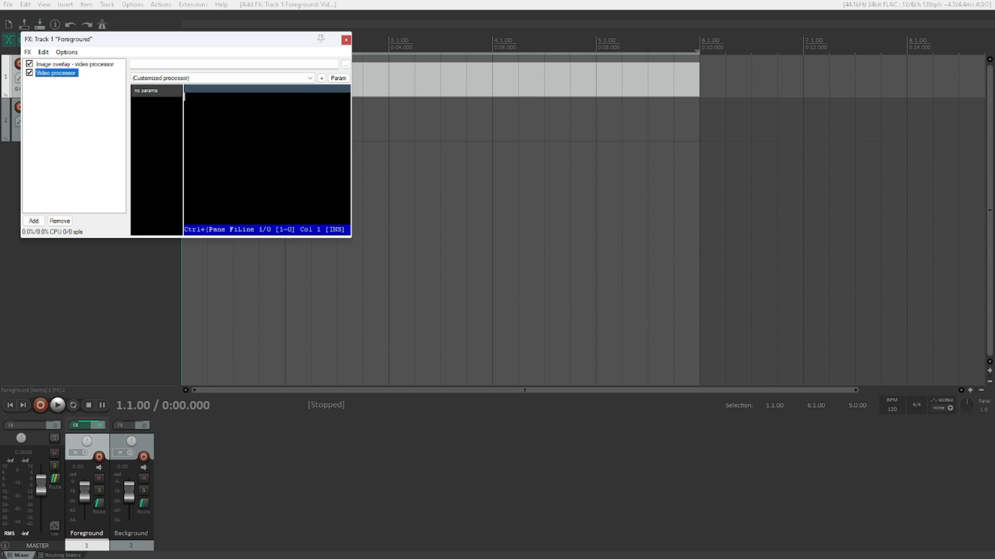
Step: Load the "Combine: Chroma-key (RGB version)" preset in the second video processor and close the FX window
{"action": "key", "text": "Tab"}
{"action": "key", "text": "Tab"}
{"action": "key", "text": "Tab"}
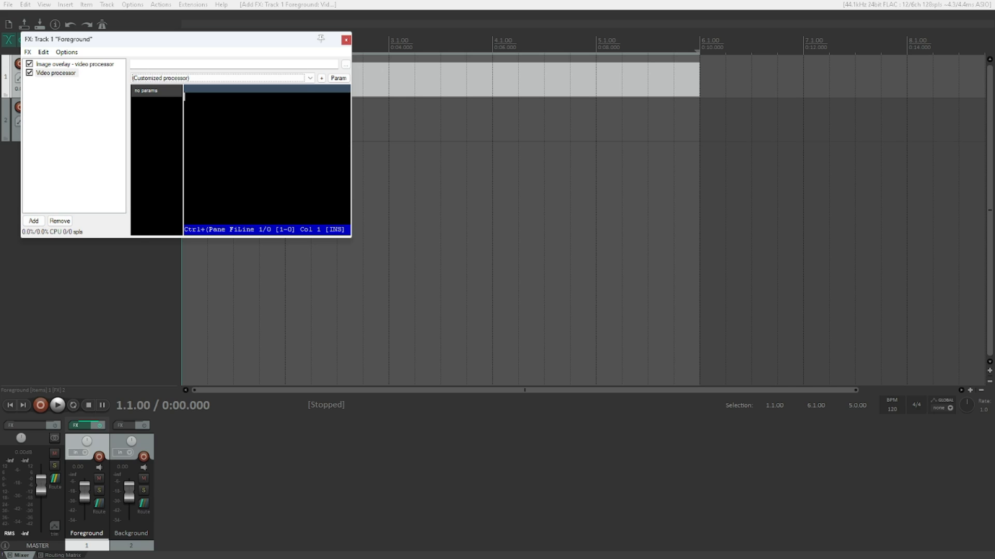
{"action": "key", "text": "Down"}
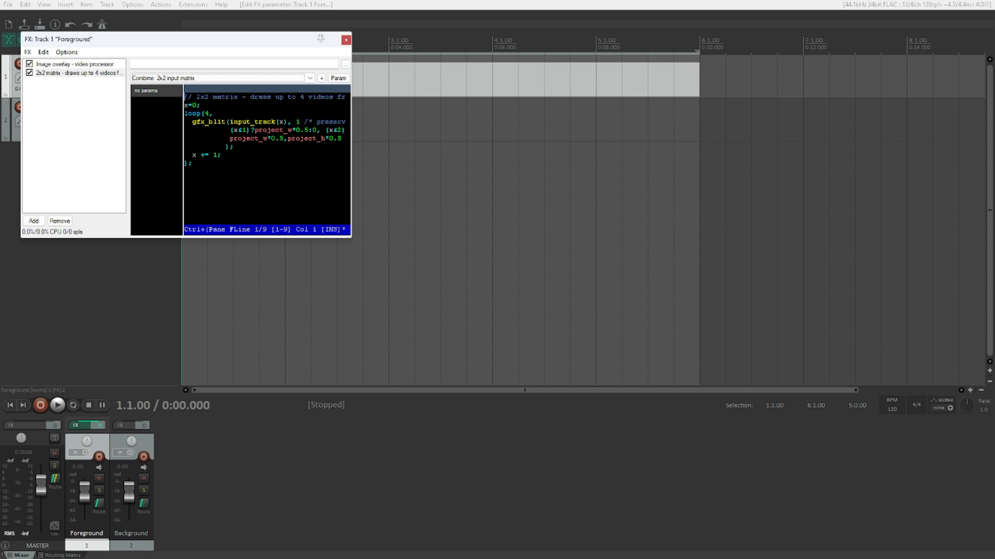
{"action": "key", "text": "Down"}
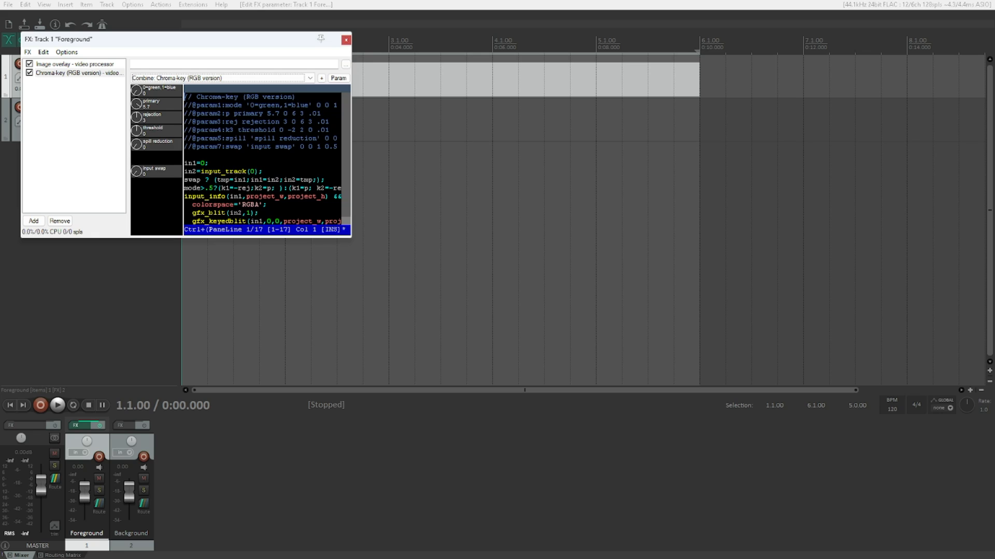
{"action": "key", "text": "Escape"}
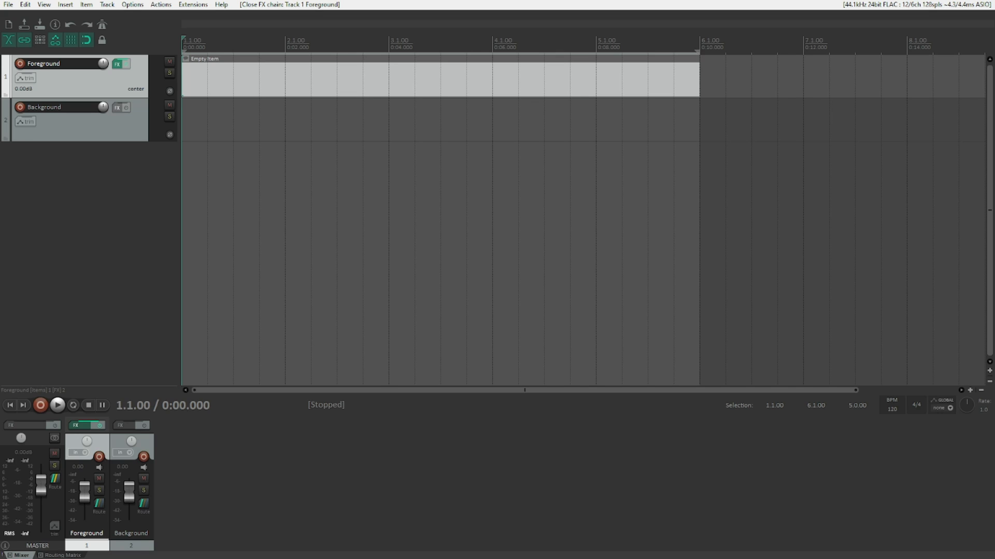
Step: Raise the "0=green,1=blue" parameter of the Foreground track's chroma-key processor and close the FX parameters
{"action": "key", "text": "p"}
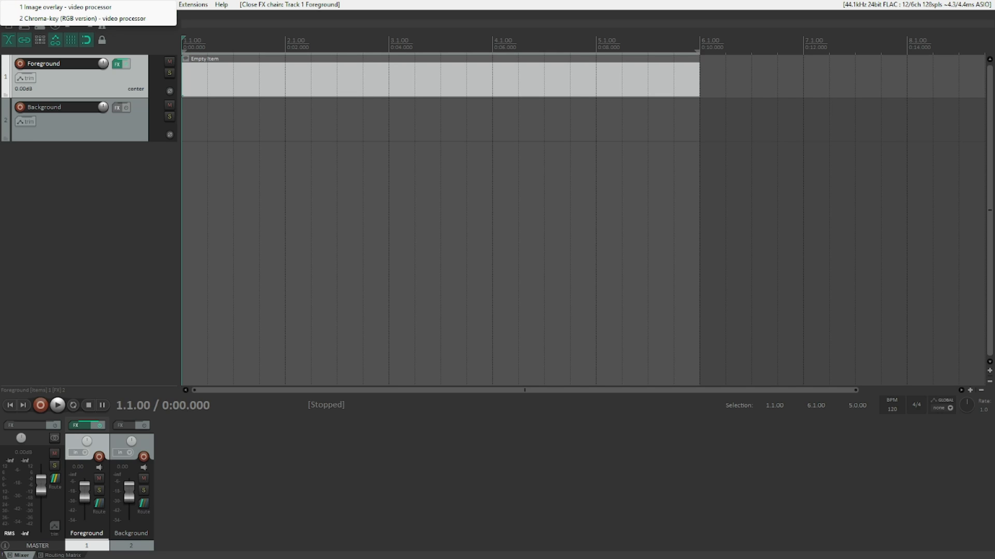
{"action": "key", "text": "Down"}
{"action": "key", "text": "Down"}
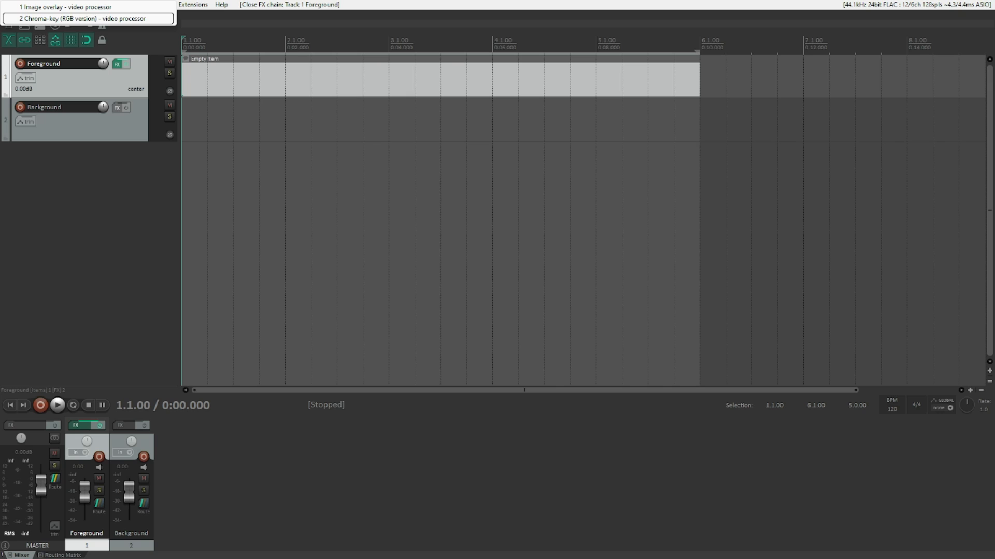
{"action": "key", "text": "Return"}
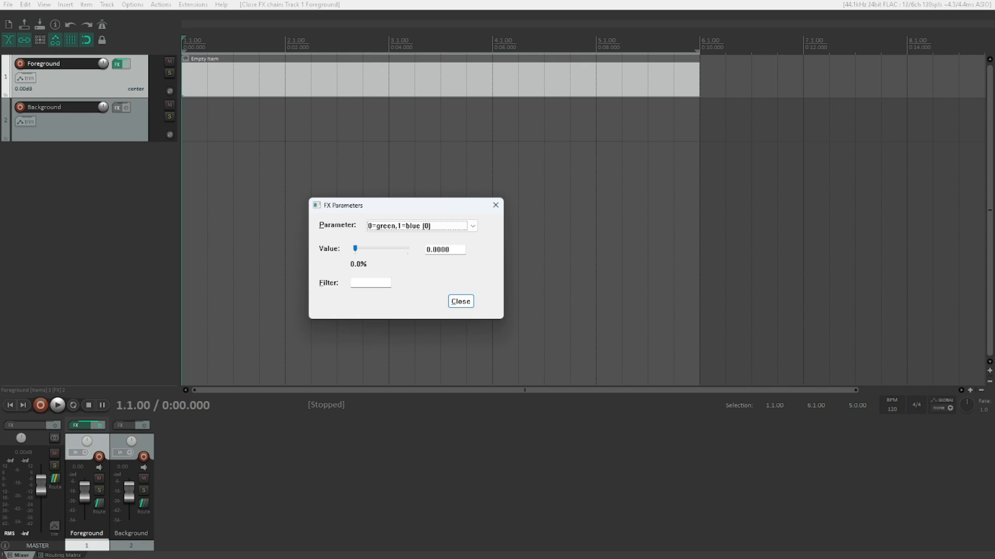
{"action": "key", "text": "Tab"}
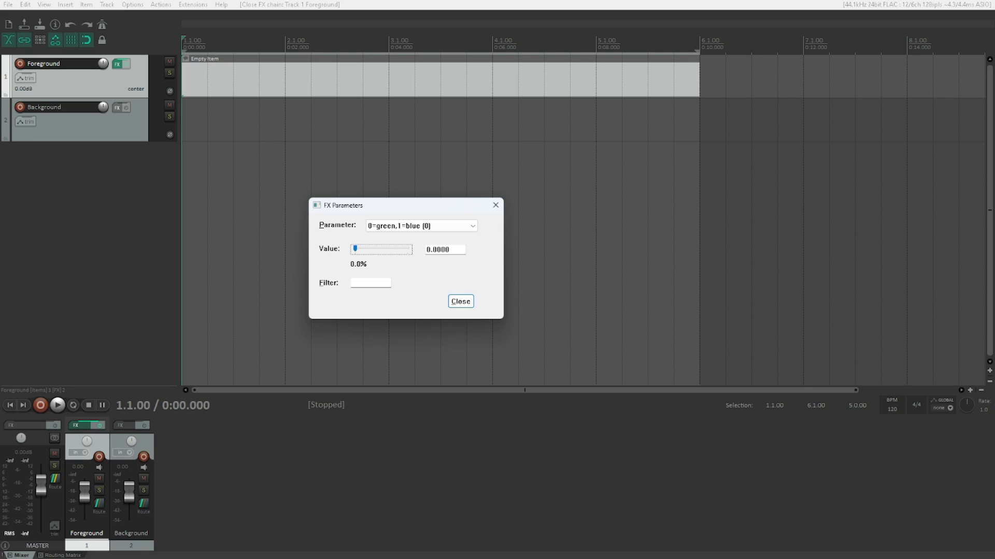
{"action": "key", "text": "Up"}
{"action": "key", "text": "Escape"}
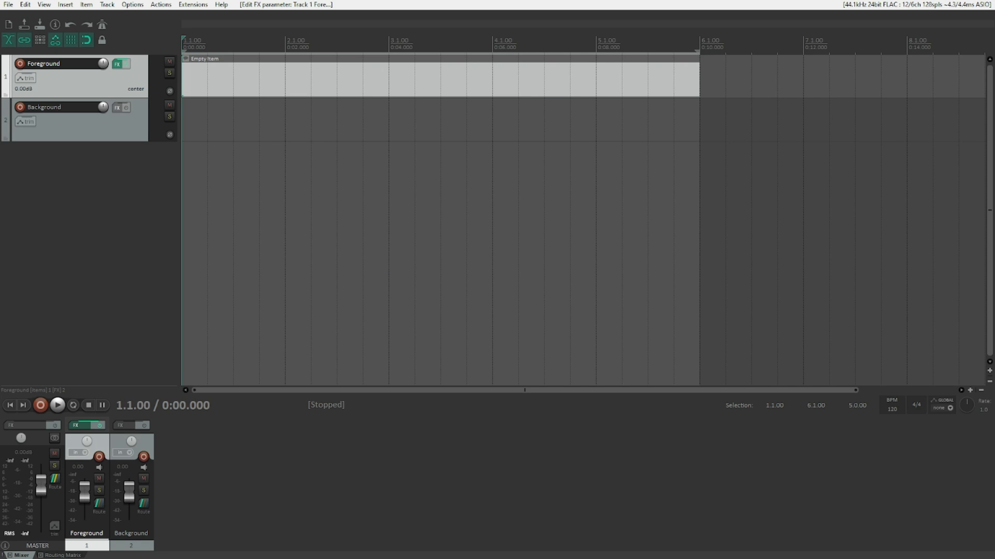